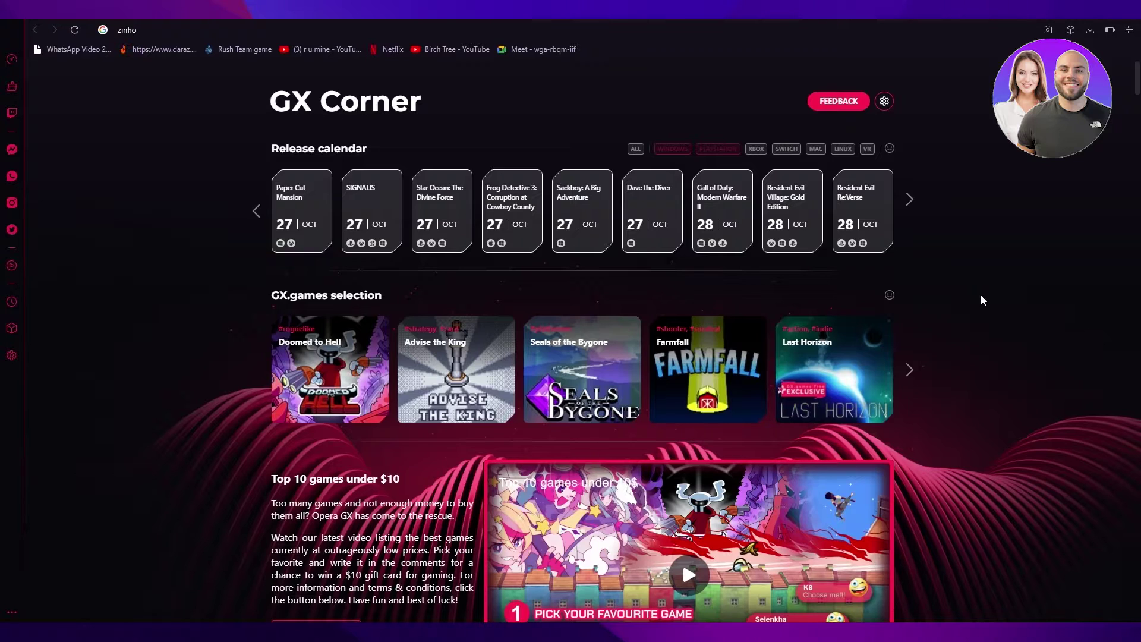
- Search for 'stripe' from the Opera GX address bar
{"action": "left_click", "coordinate": [678, 31]}
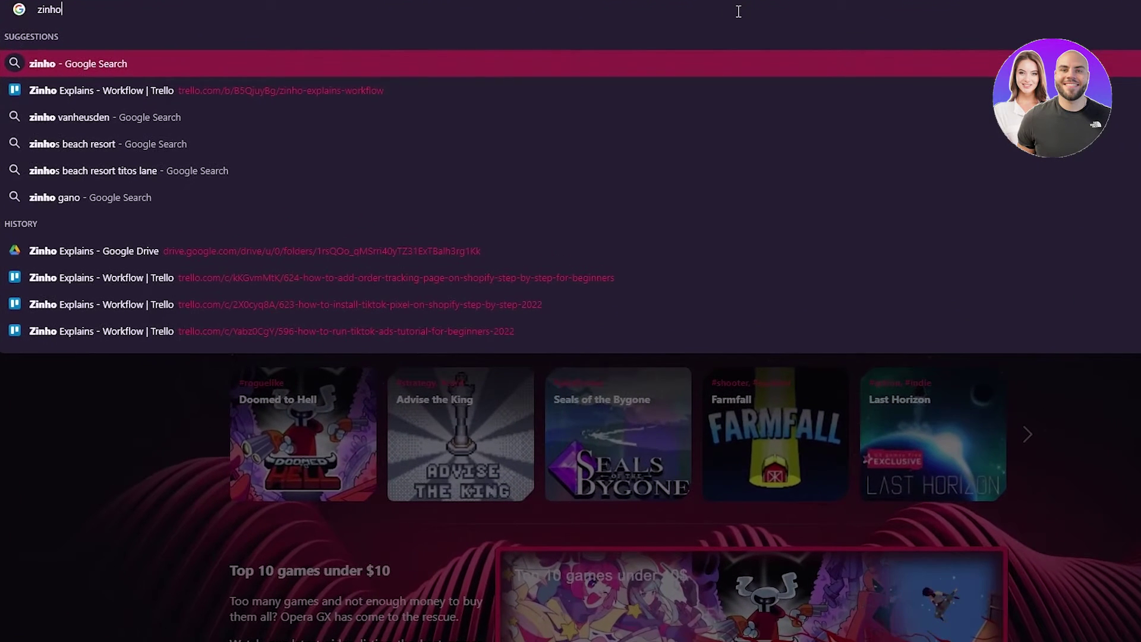
{"action": "key", "text": "BackSpace"}
{"action": "key", "text": "BackSpace"}
{"action": "key", "text": "BackSpace"}
{"action": "key", "text": "BackSpace"}
{"action": "key", "text": "BackSpace"}
{"action": "type", "text": "st"}
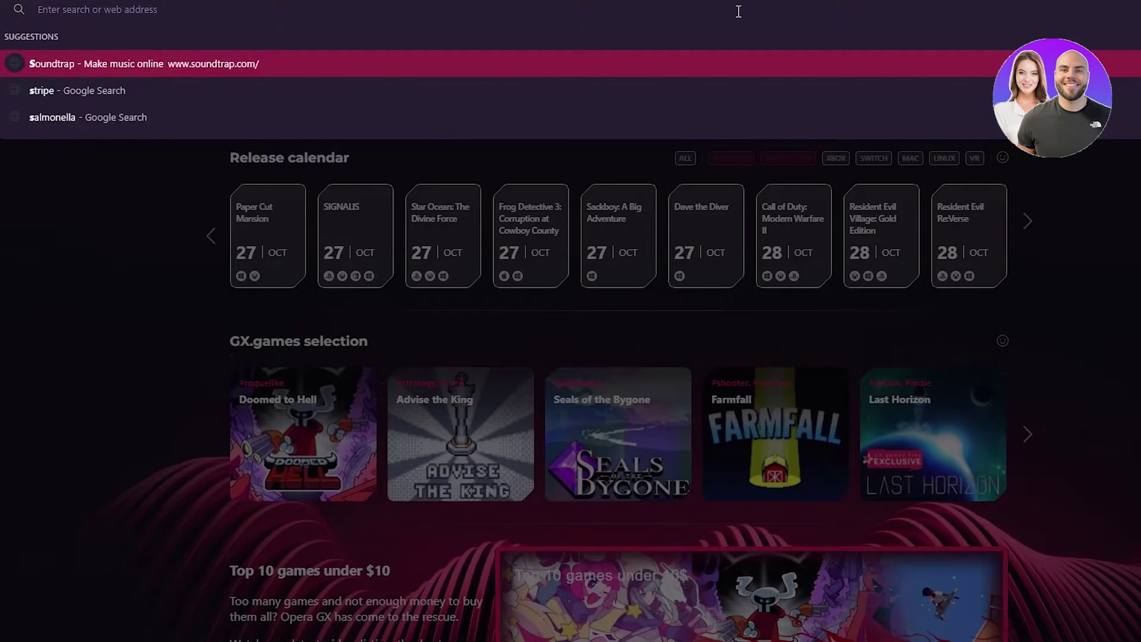
{"action": "type", "text": "ripe"}
{"action": "key", "text": "Return"}
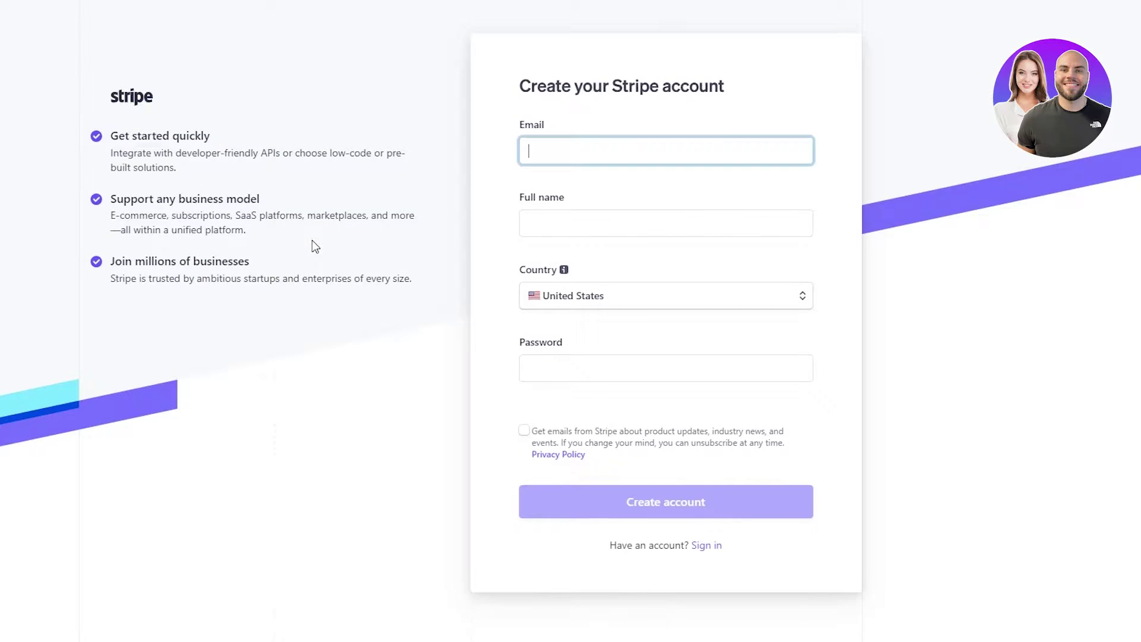
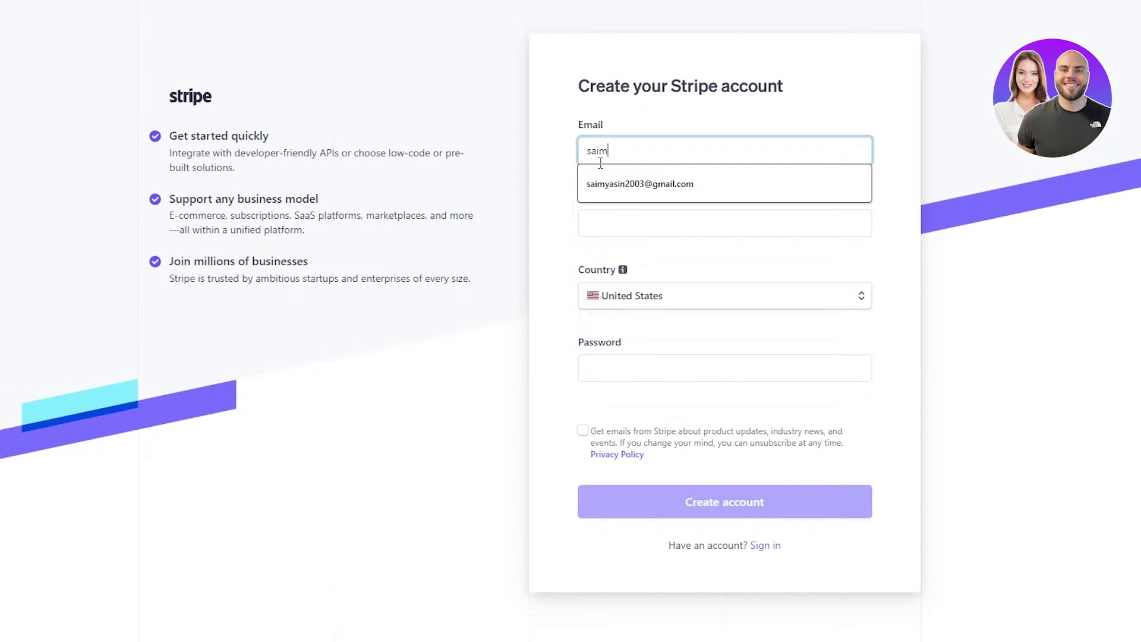
- Fill in the saved e-mail, the full name and a password, then create the Stripe account
{"action": "left_click", "coordinate": [610, 176]}
{"action": "left_click", "coordinate": [636, 218]}
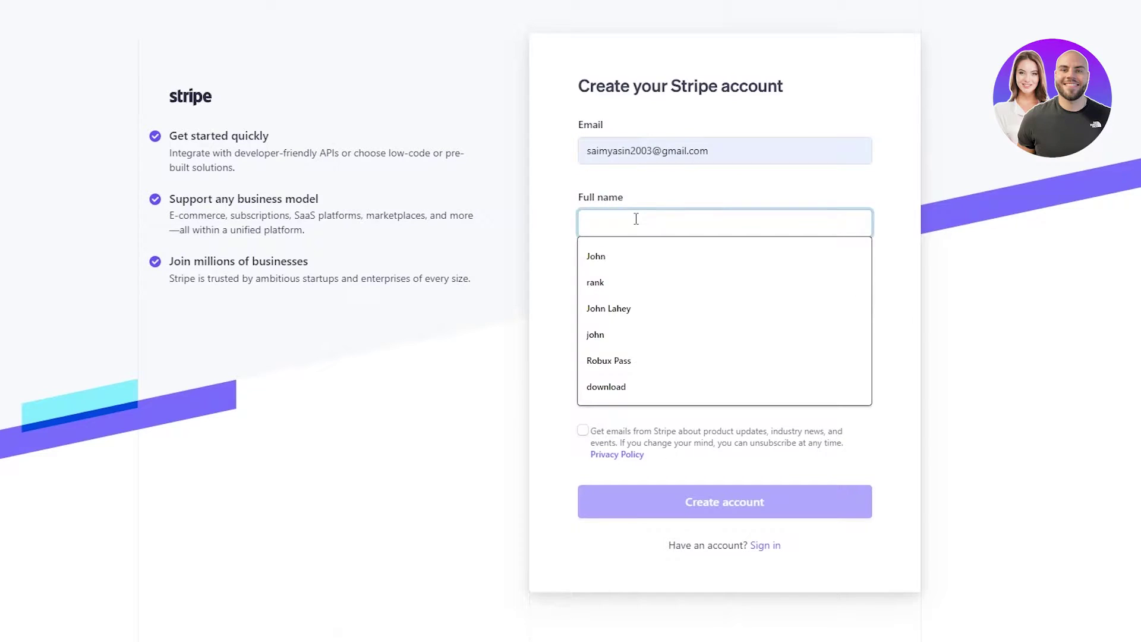
{"action": "left_click", "coordinate": [634, 255]}
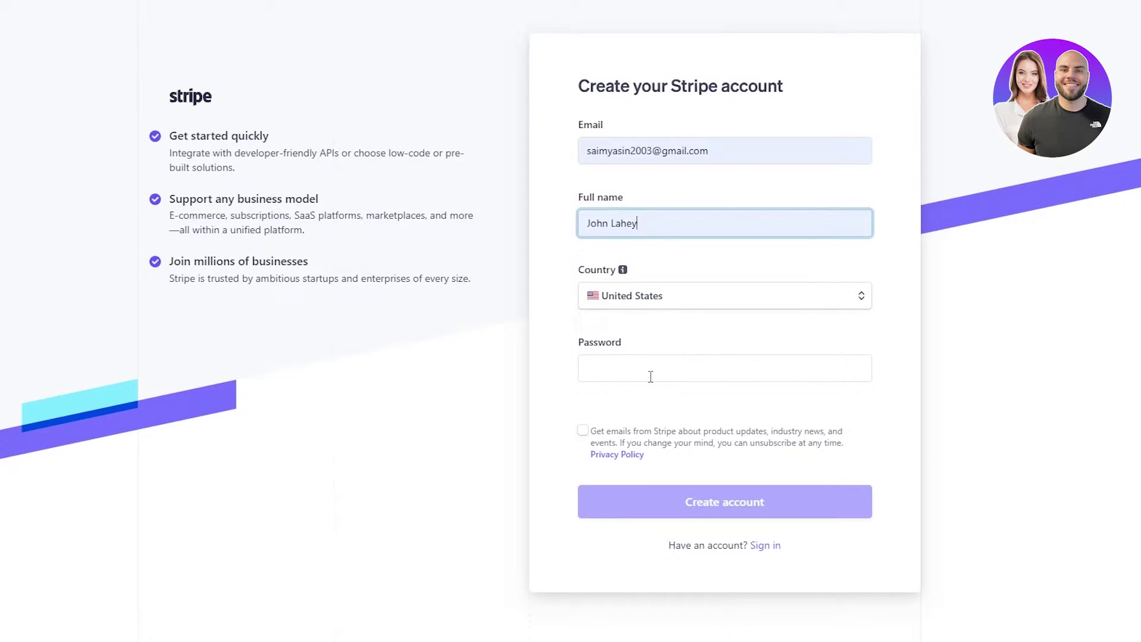
{"action": "left_click", "coordinate": [650, 375]}
{"action": "type", "text": "*********"}
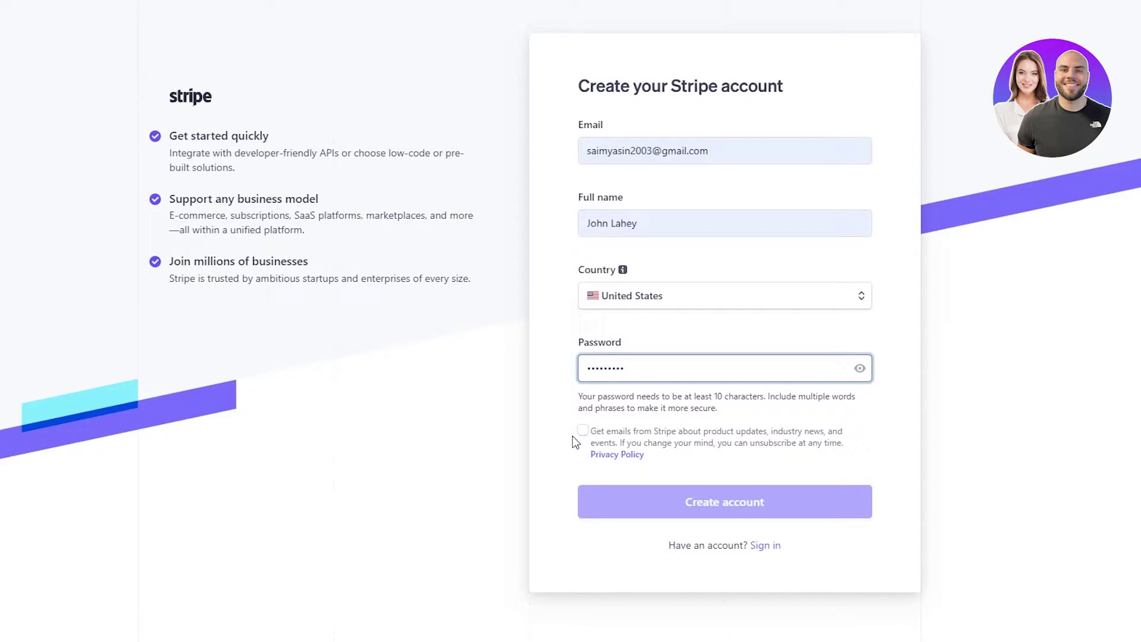
{"action": "type", "text": "*"}
{"action": "left_click", "coordinate": [651, 506]}
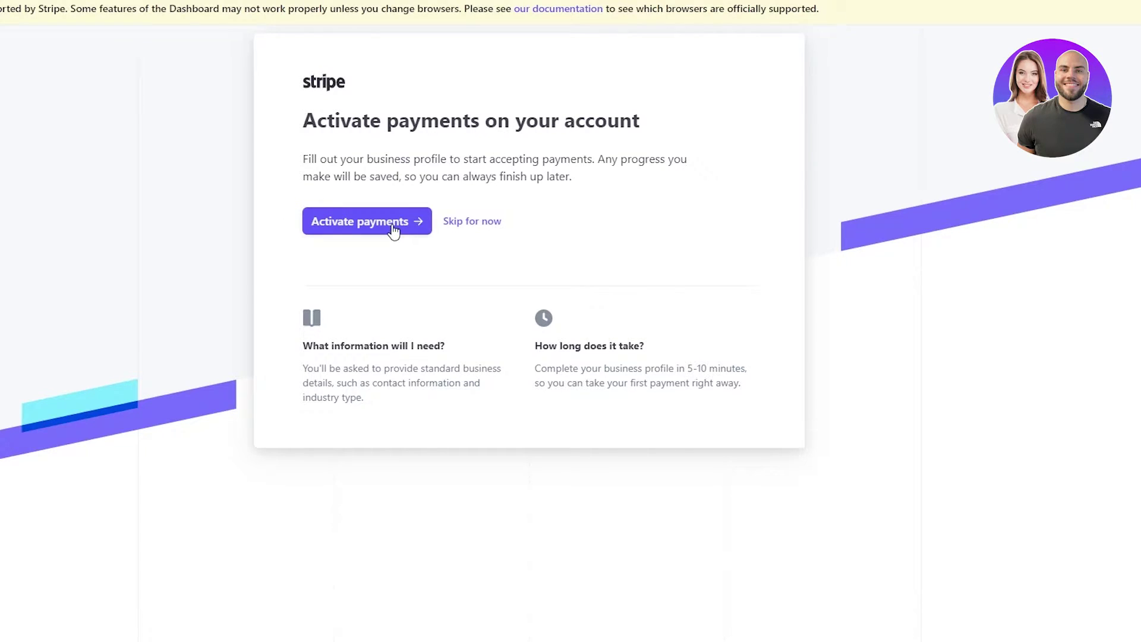
- Skip payment activation and look over the test-mode Home dashboard
{"action": "right_click", "coordinate": [346, 223]}
{"action": "left_click", "coordinate": [566, 211]}
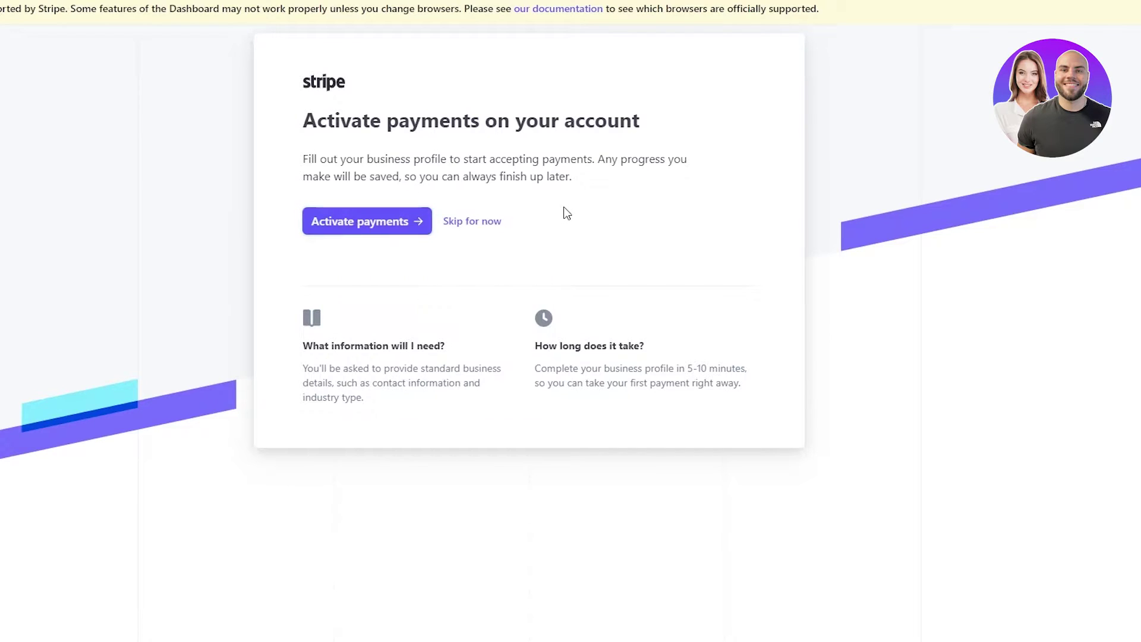
{"action": "left_click", "coordinate": [462, 222]}
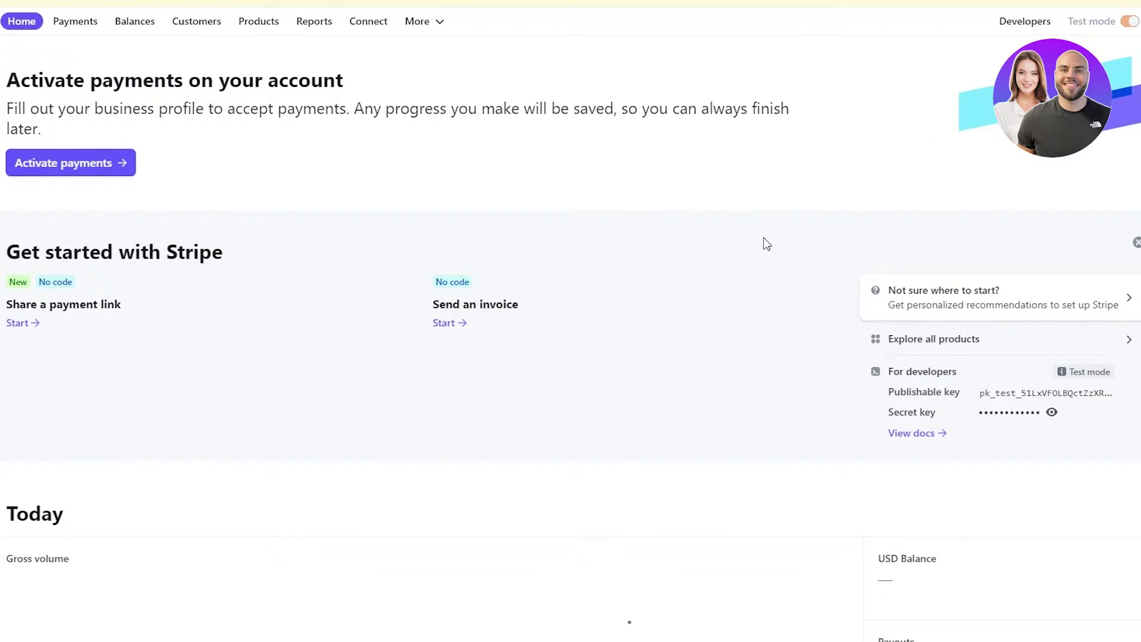
{"action": "scroll", "coordinate": [690, 225], "scroll_direction": "down", "scroll_amount": 10}
{"action": "scroll", "coordinate": [594, 197], "scroll_direction": "up", "scroll_amount": 10}
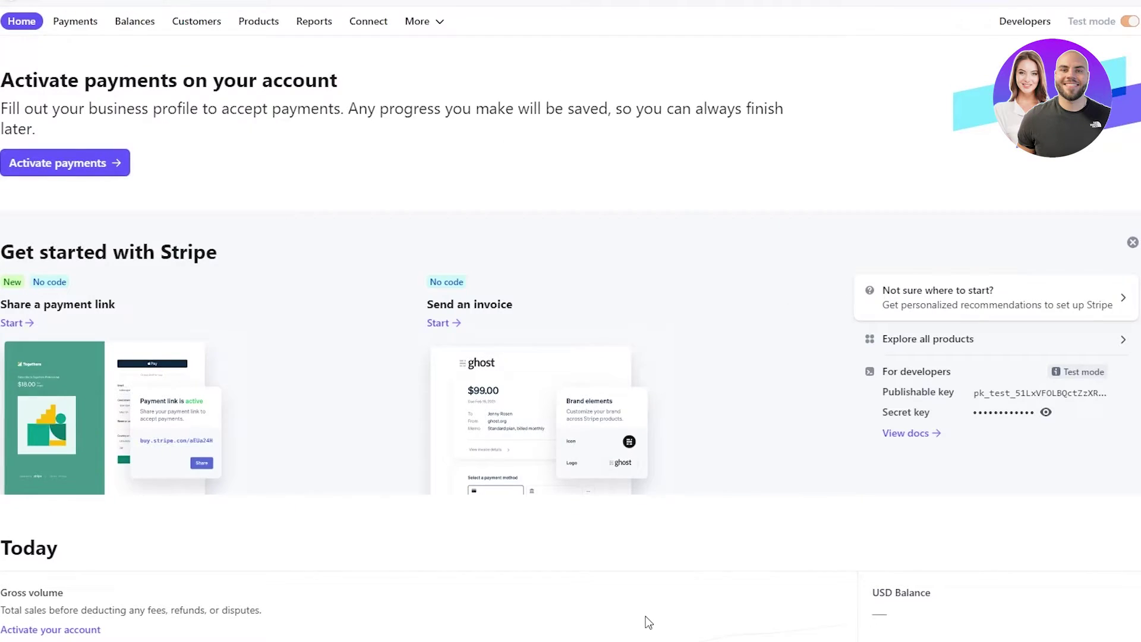
{"action": "scroll", "coordinate": [644, 619], "scroll_direction": "down", "scroll_amount": 10}
{"action": "scroll", "coordinate": [647, 620], "scroll_direction": "up", "scroll_amount": 10}
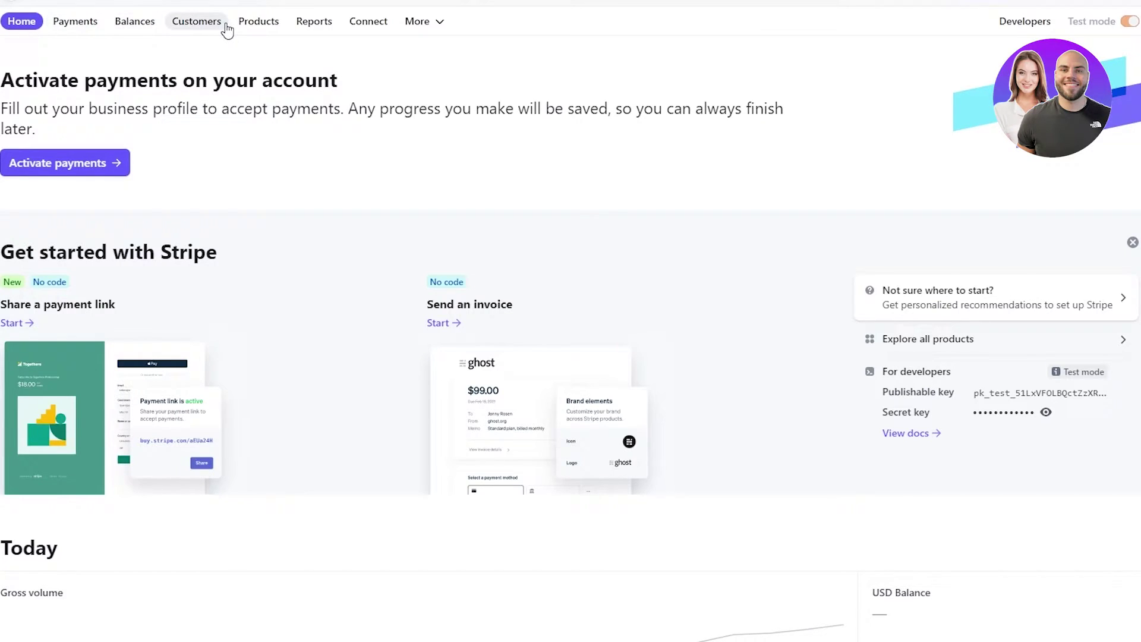
{"action": "left_click", "coordinate": [68, 29]}
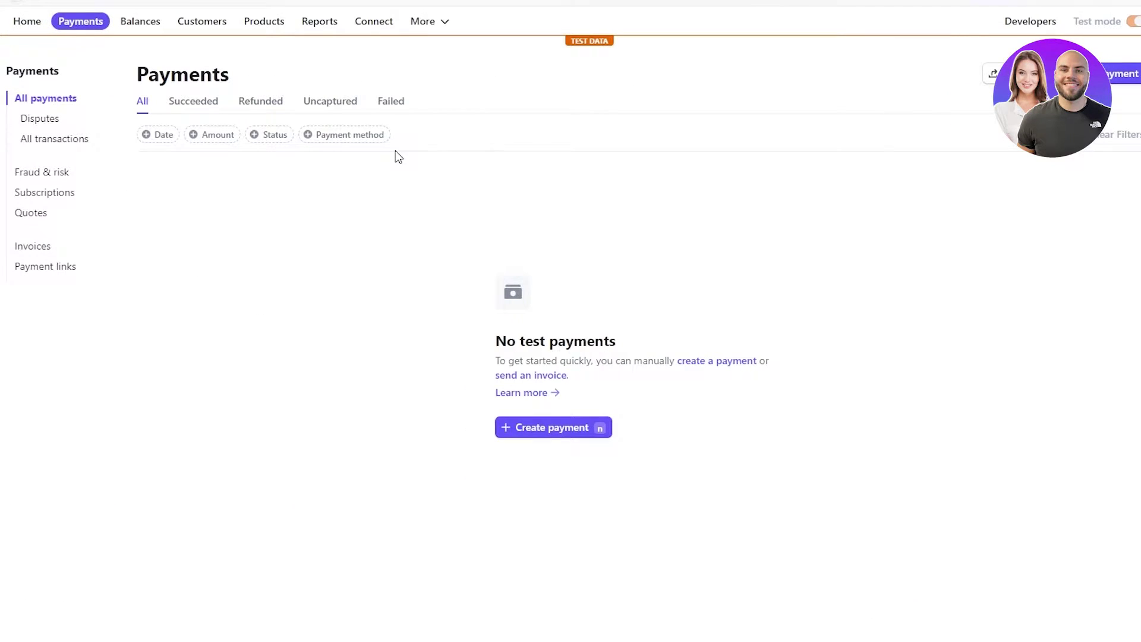
{"action": "left_click", "coordinate": [133, 28]}
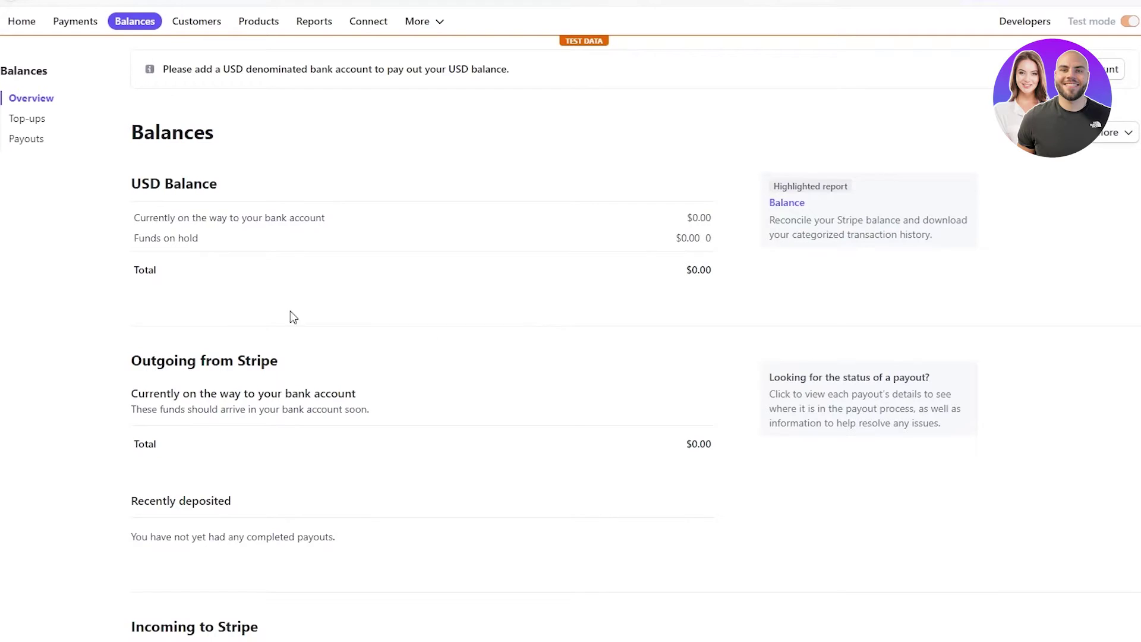
{"action": "left_click", "coordinate": [28, 118]}
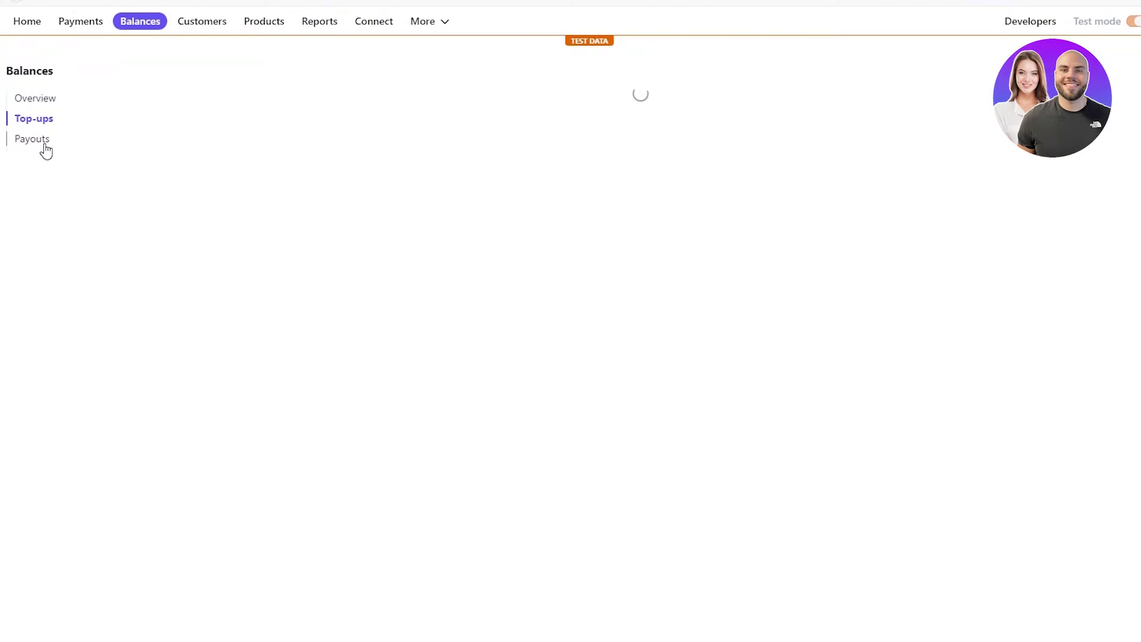
{"action": "left_click", "coordinate": [202, 21]}
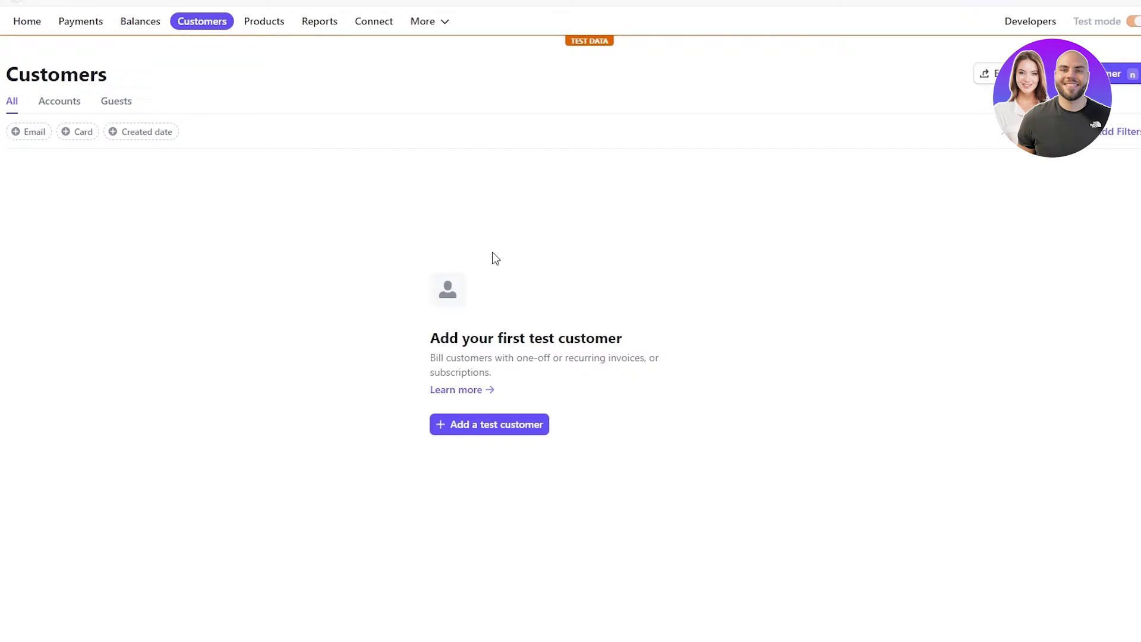
{"action": "left_click", "coordinate": [262, 23]}
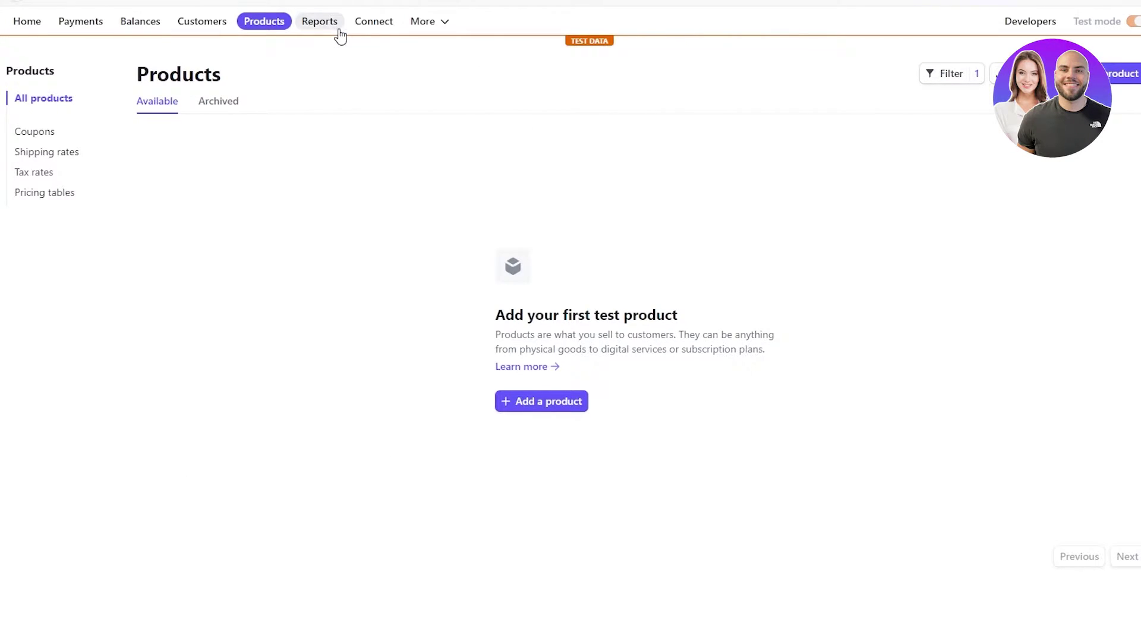
{"action": "left_click", "coordinate": [445, 27]}
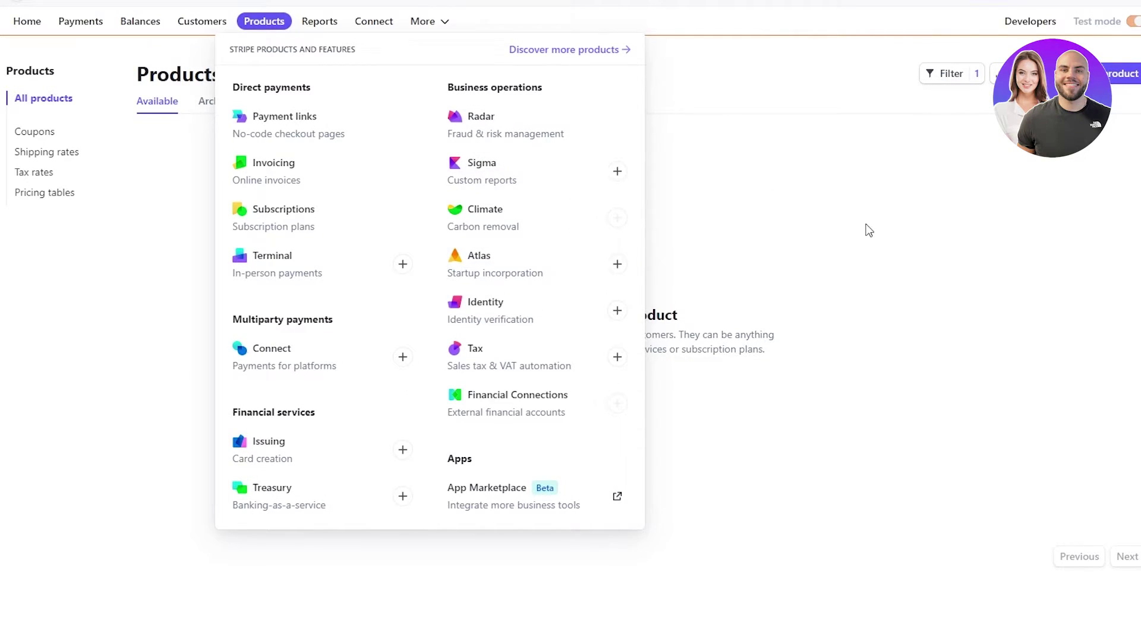
{"action": "left_click", "coordinate": [1112, 3]}
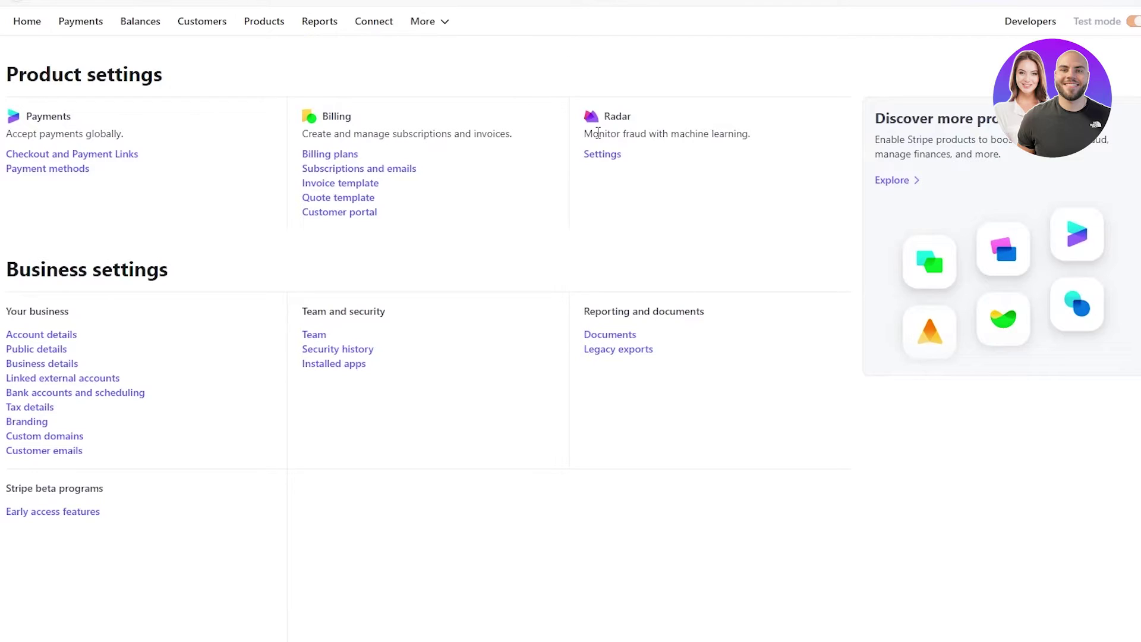
{"action": "left_click", "coordinate": [26, 24]}
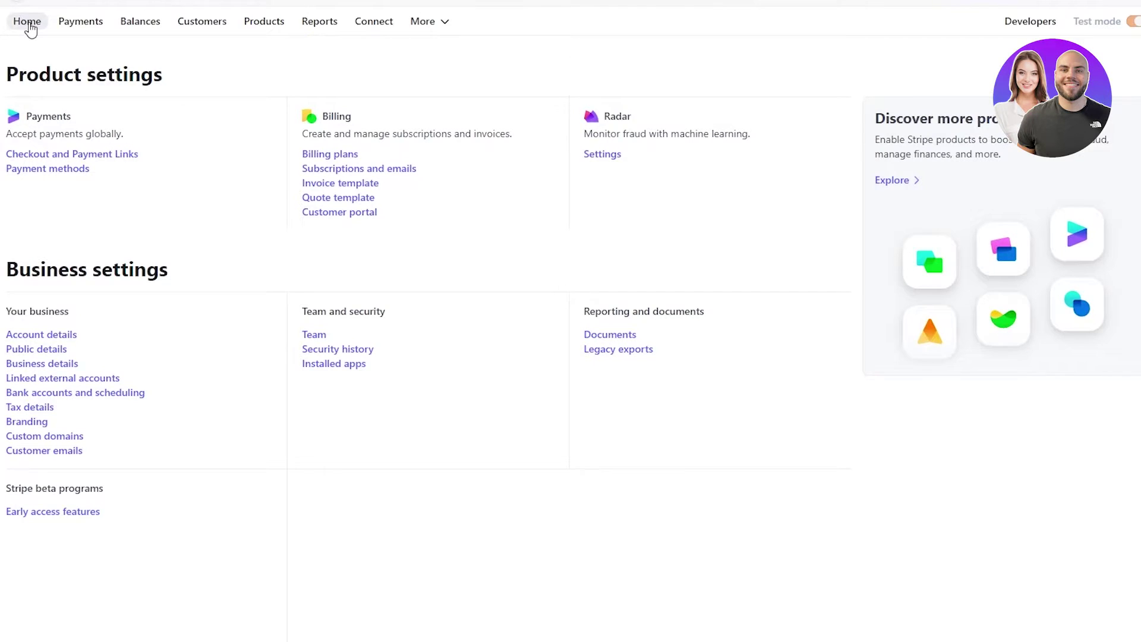
- Add a product named 'Honda Civic RS Turbo $400 per month' and expand Additional options
{"action": "left_click", "coordinate": [273, 27]}
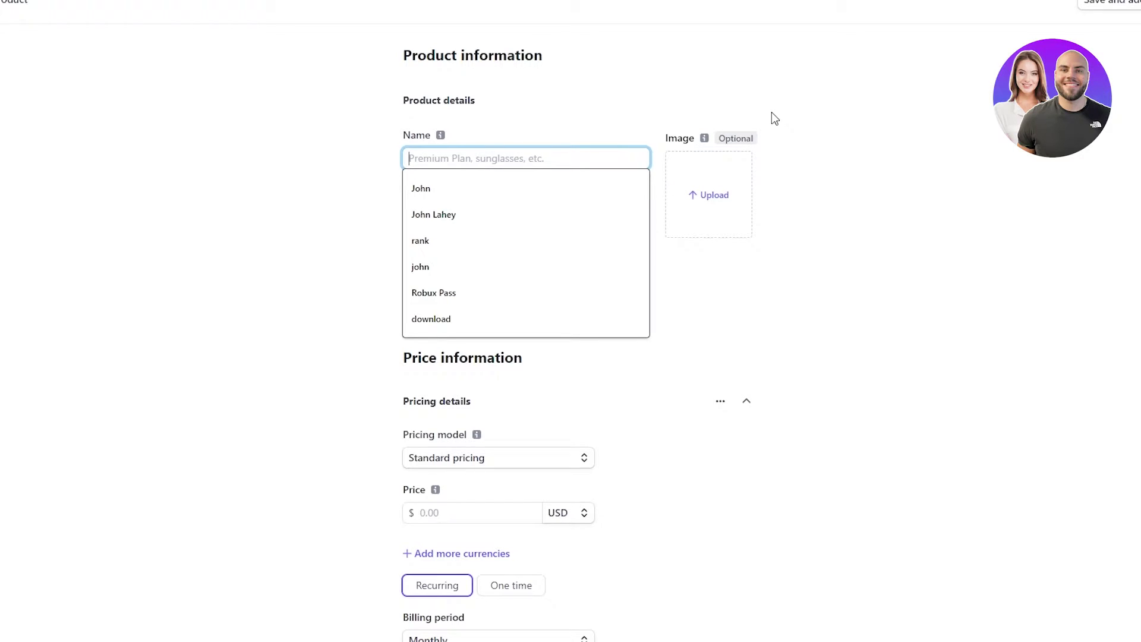
{"action": "type", "text": "Honda Ci"}
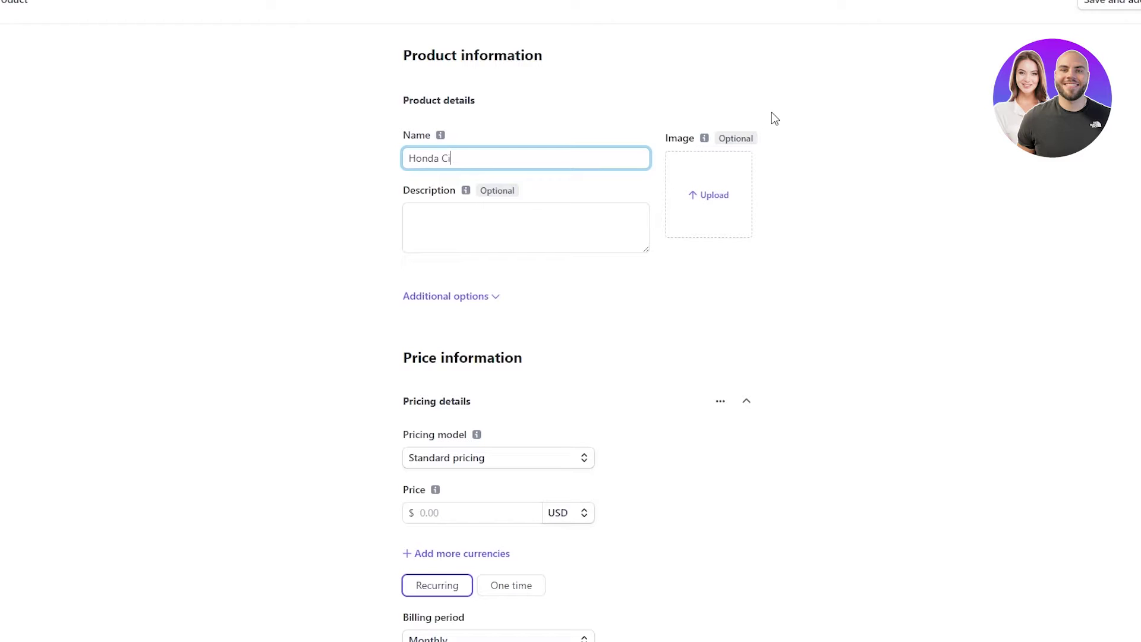
{"action": "type", "text": "vic RS Turbo"}
{"action": "type", "text": " 4400 per month"}
{"action": "left_click", "coordinate": [494, 231]}
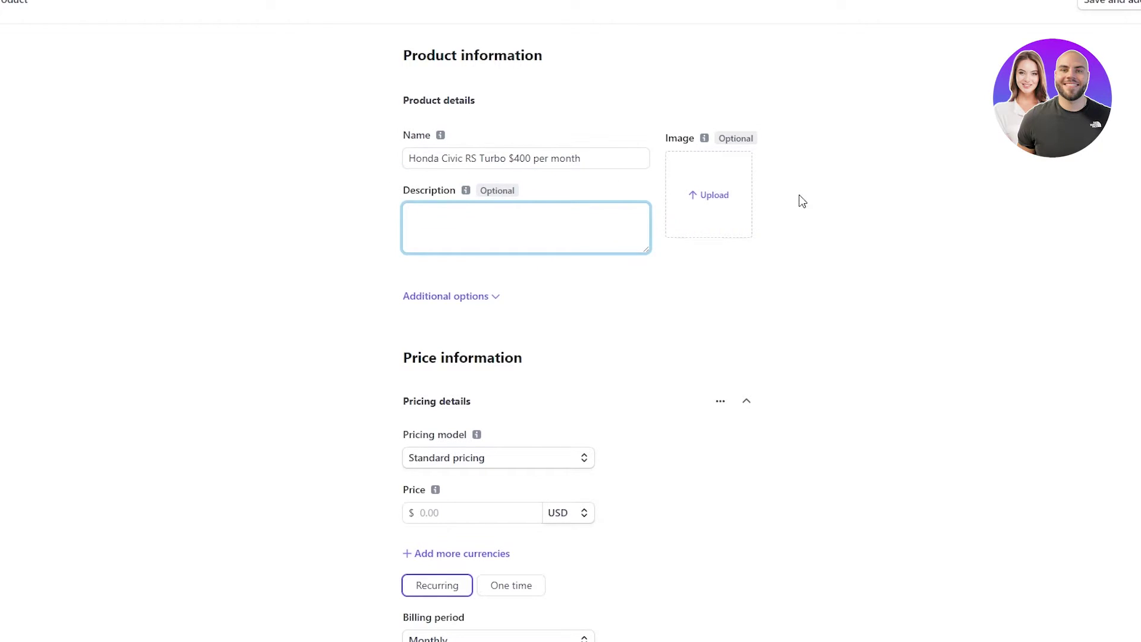
{"action": "left_click", "coordinate": [717, 205]}
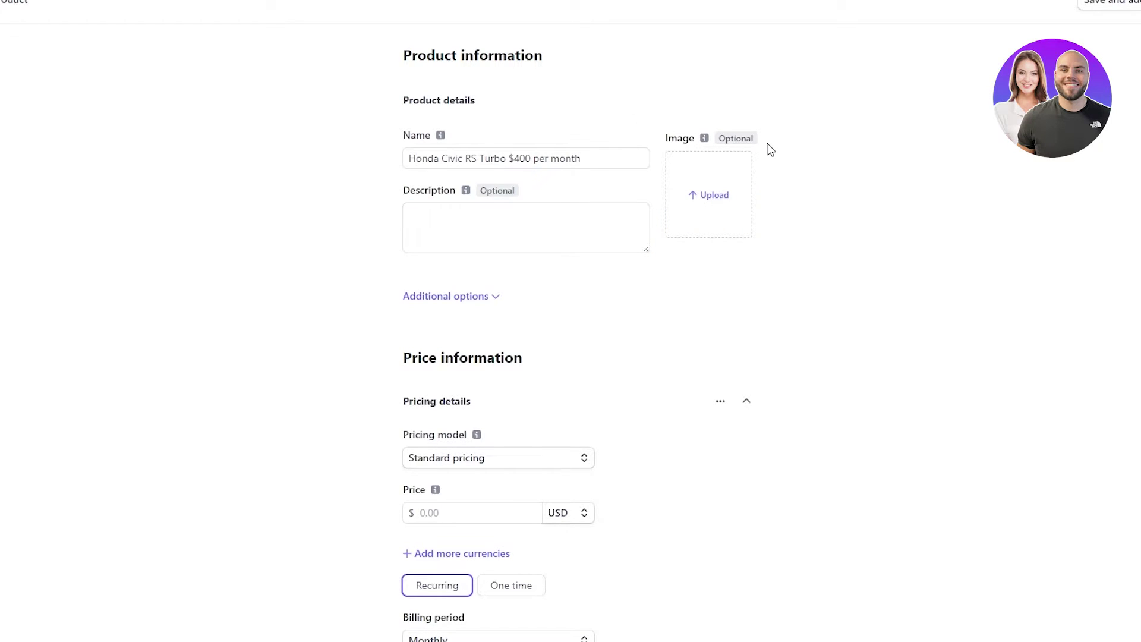
{"action": "left_click", "coordinate": [484, 296]}
{"action": "scroll", "coordinate": [672, 425], "scroll_direction": "down", "scroll_amount": 2}
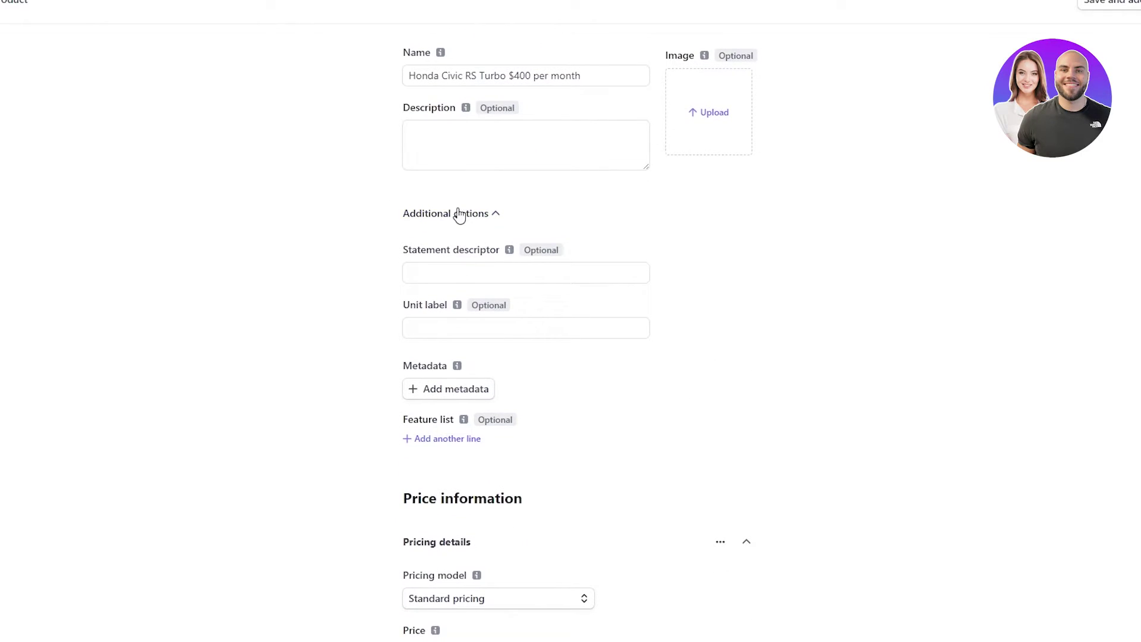
{"action": "left_click", "coordinate": [471, 275]}
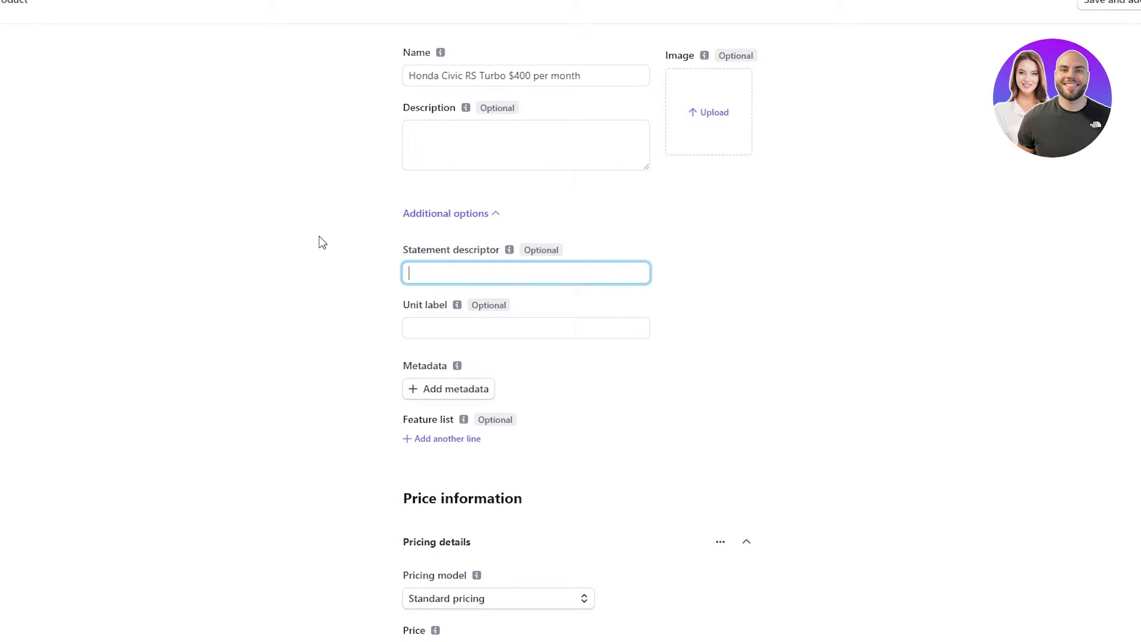
{"action": "mouse_move", "coordinate": [511, 255]}
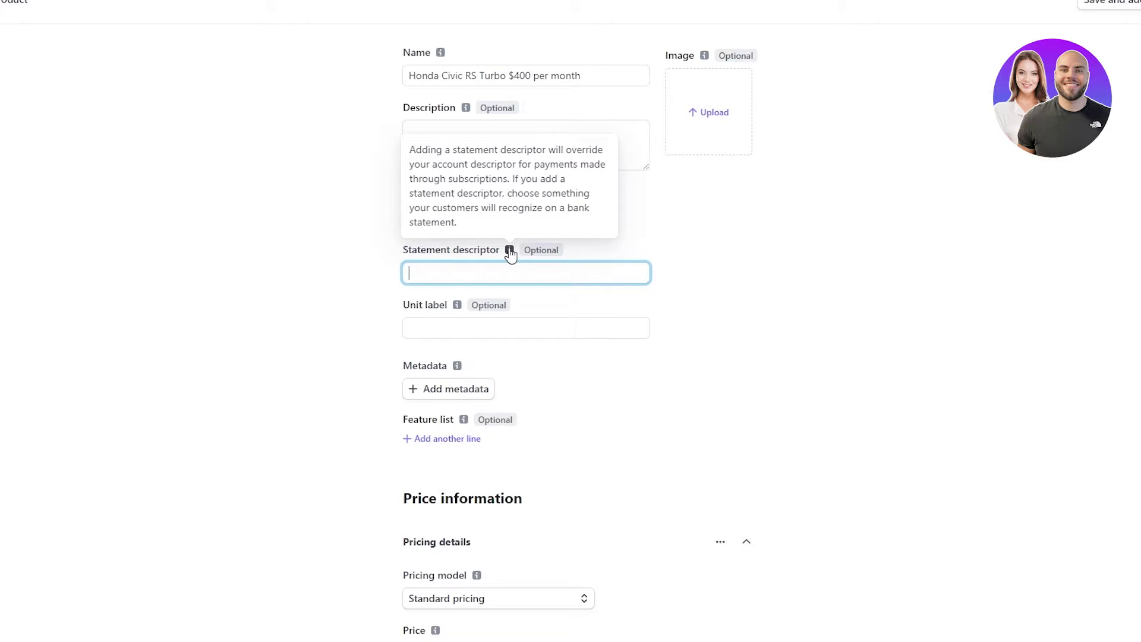
{"action": "mouse_move", "coordinate": [460, 309]}
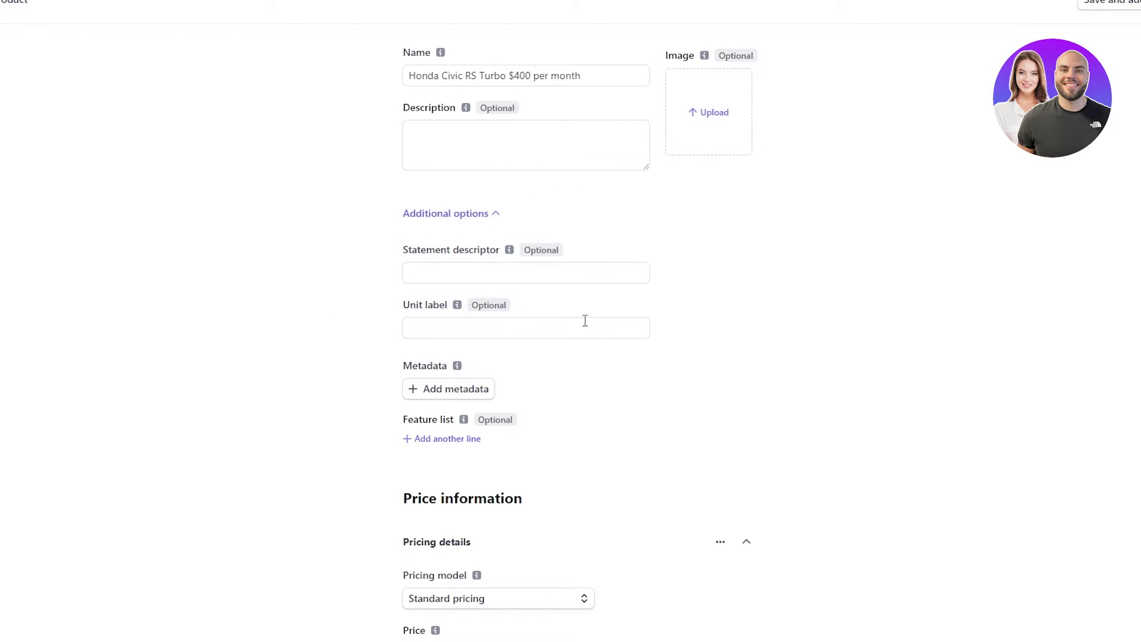
{"action": "scroll", "coordinate": [512, 140], "scroll_direction": "down", "scroll_amount": 1}
- Keep Standard pricing and Recurring, and enter a price of 400 USD
{"action": "left_click", "coordinate": [492, 142]}
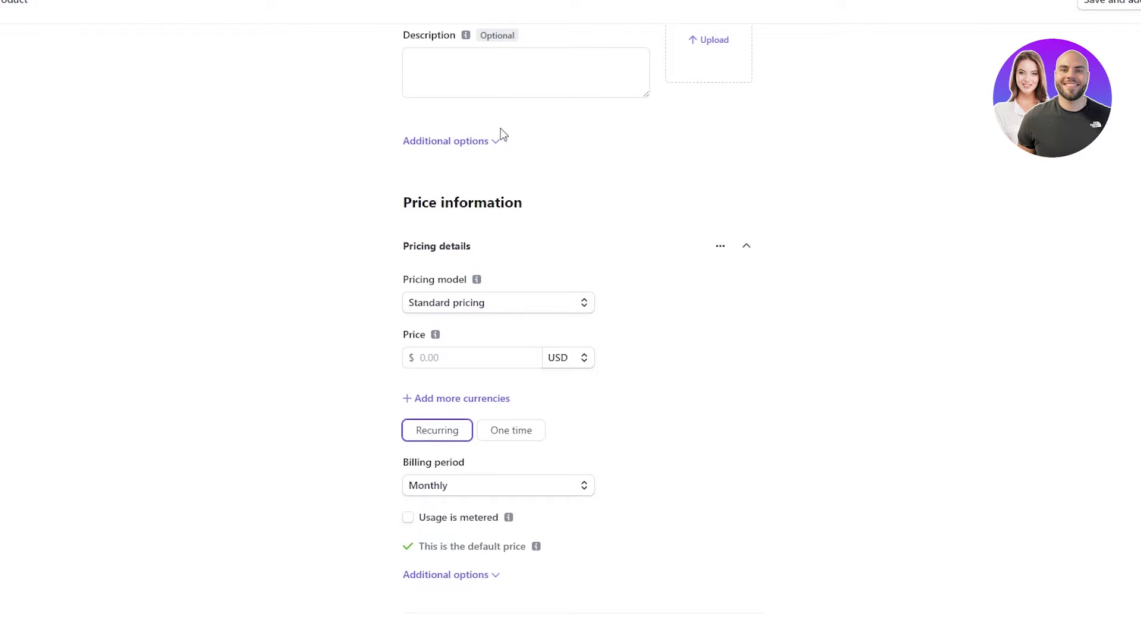
{"action": "scroll", "coordinate": [931, 212], "scroll_direction": "down", "scroll_amount": 1}
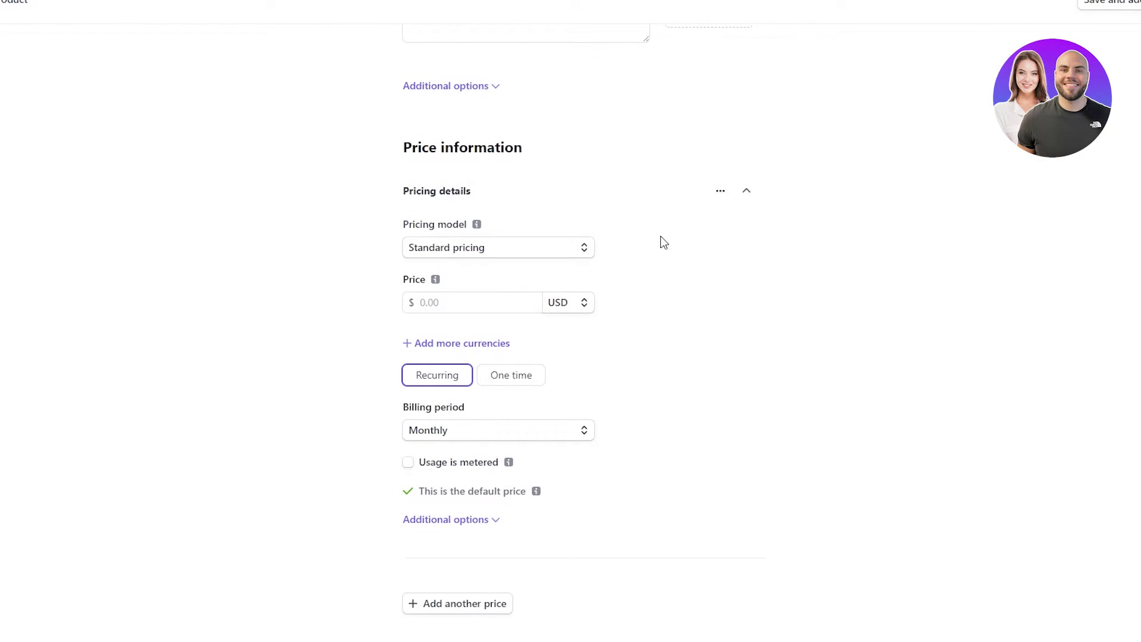
{"action": "left_click", "coordinate": [545, 251]}
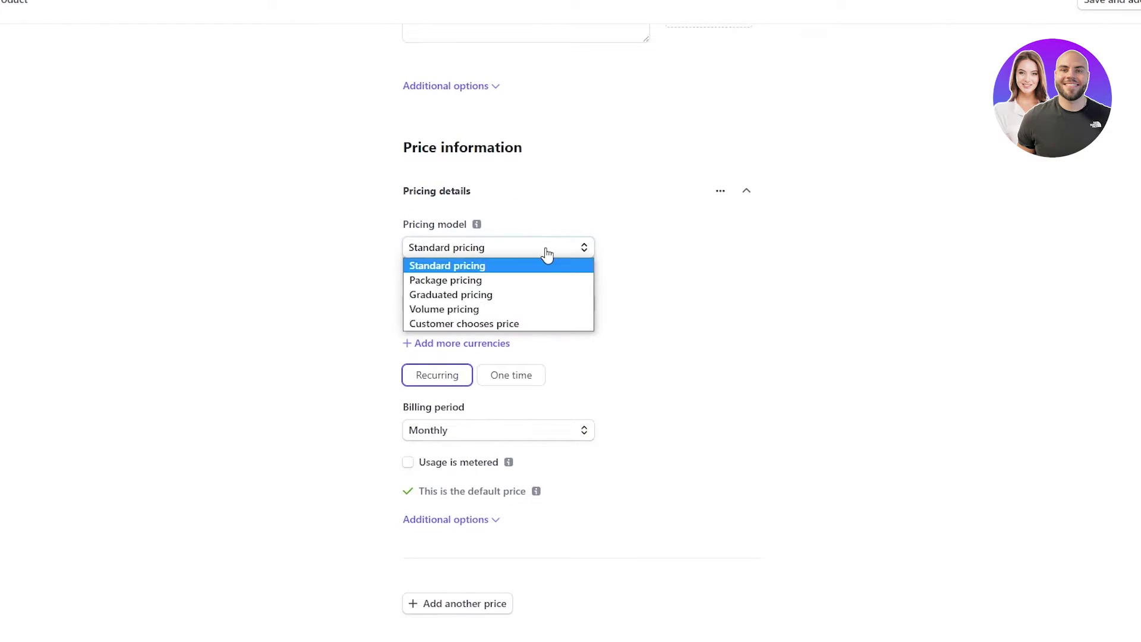
{"action": "left_click", "coordinate": [485, 267]}
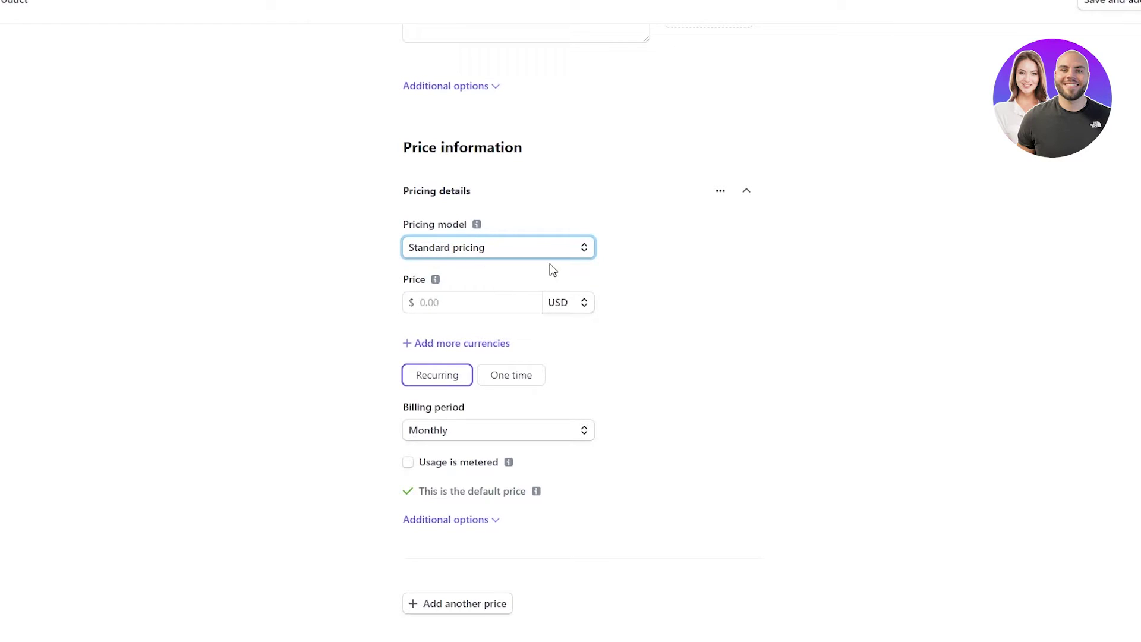
{"action": "left_click", "coordinate": [479, 302]}
{"action": "left_click", "coordinate": [452, 382]}
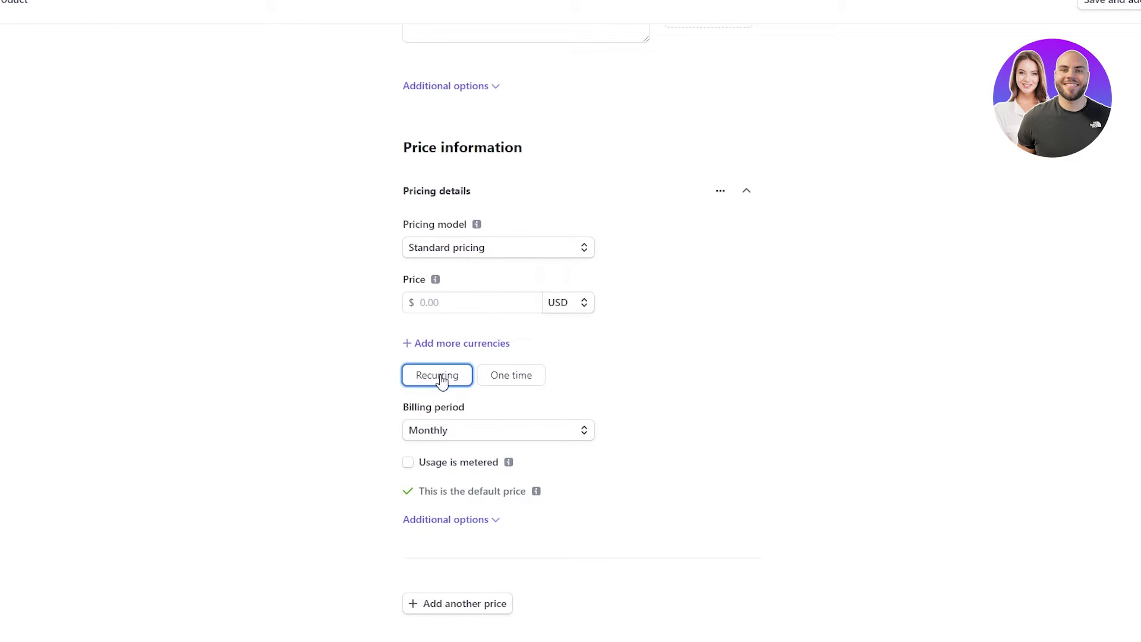
{"action": "left_click", "coordinate": [525, 295]}
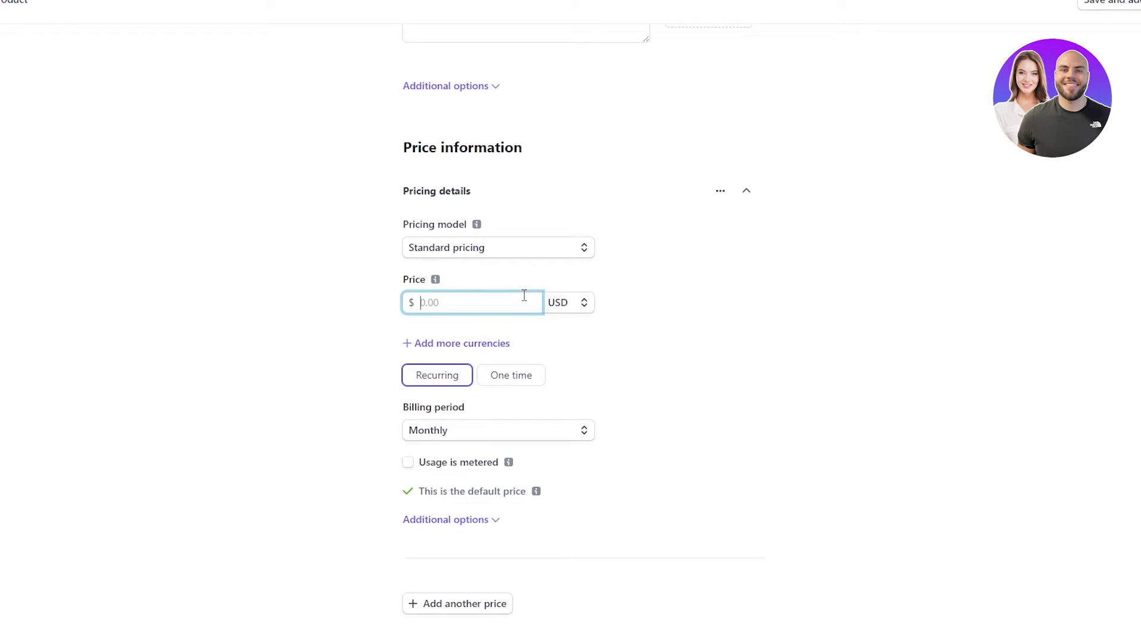
{"action": "type", "text": "400"}
{"action": "left_click", "coordinate": [579, 305]}
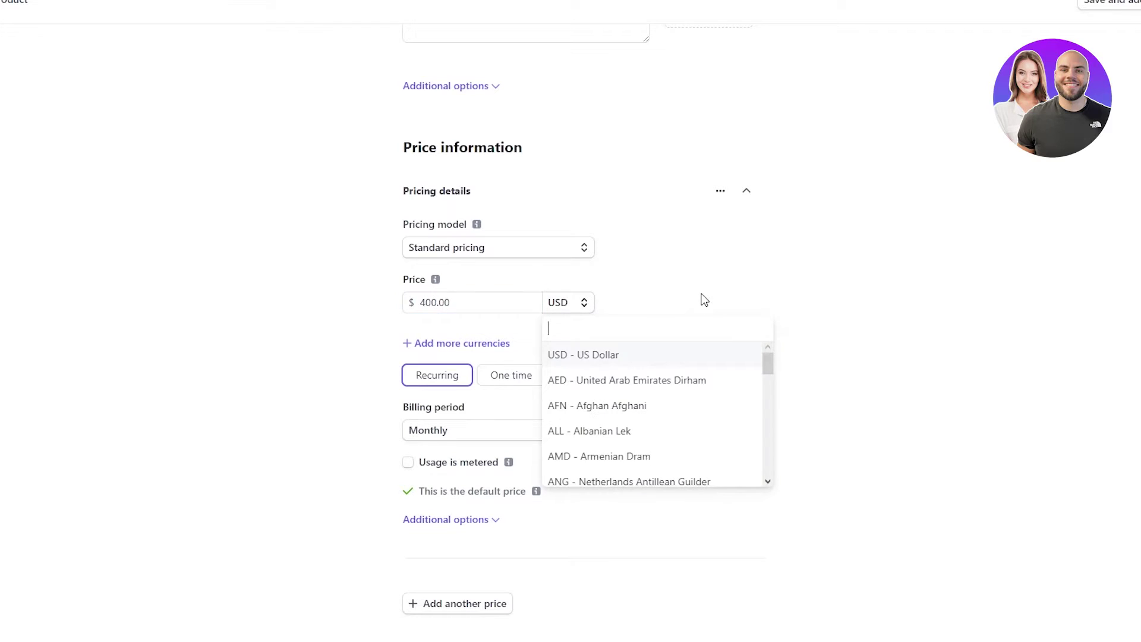
{"action": "left_click", "coordinate": [695, 294]}
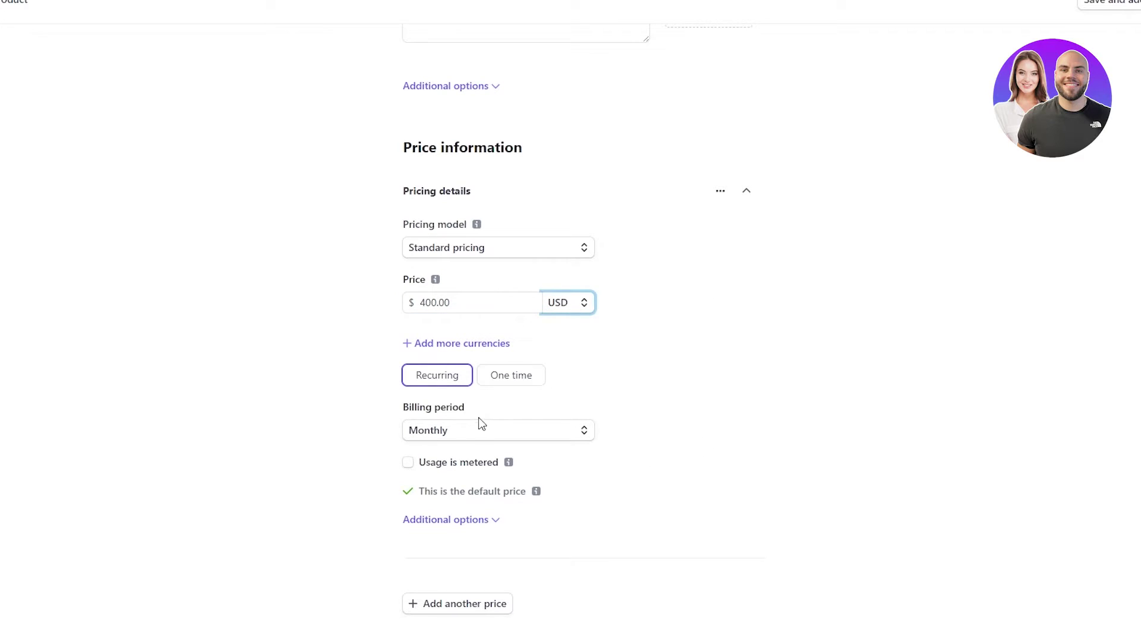
- Leave the billing period set to Monthly
{"action": "left_click", "coordinate": [533, 438]}
{"action": "left_click", "coordinate": [713, 395]}
{"action": "left_click", "coordinate": [528, 438]}
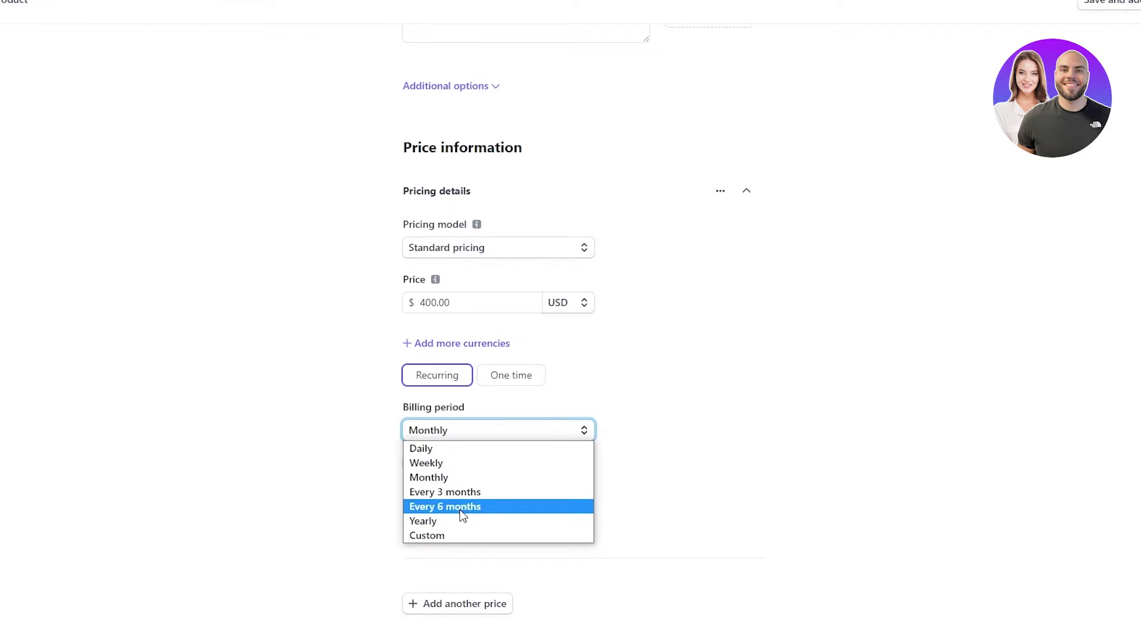
{"action": "left_click", "coordinate": [491, 477]}
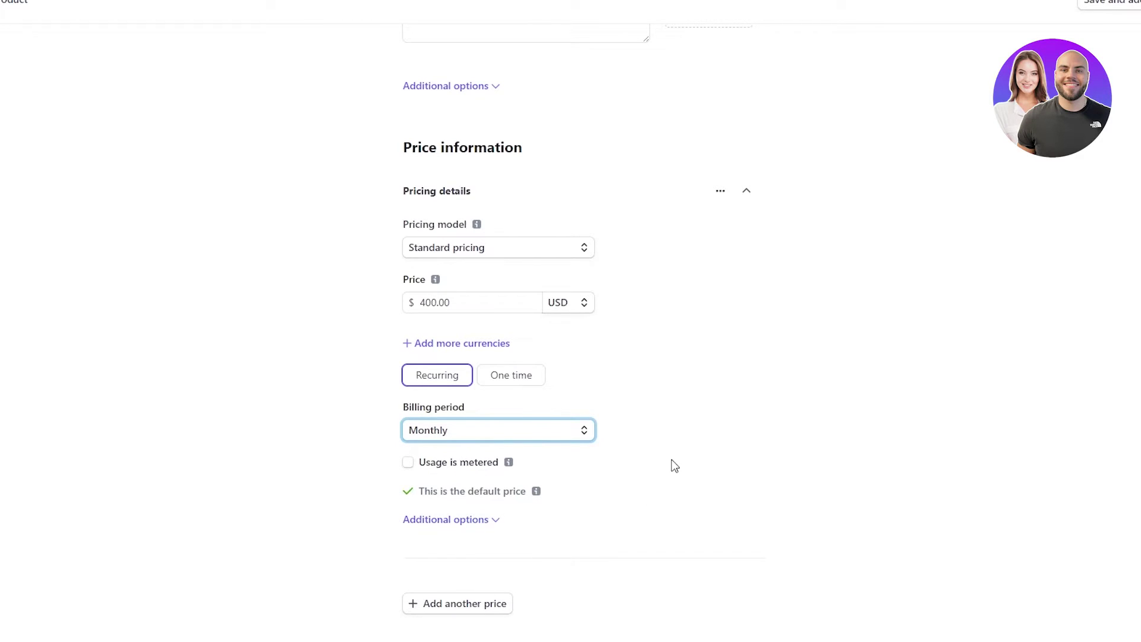
{"action": "scroll", "coordinate": [1066, 177], "scroll_direction": "up", "scroll_amount": 4}
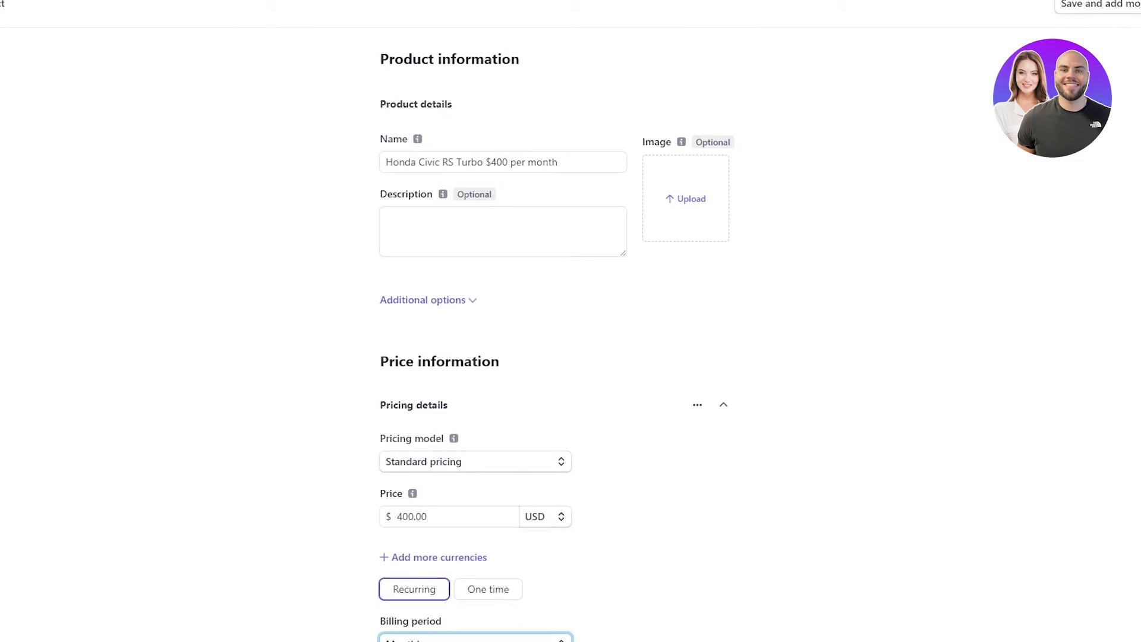
- Save the product with its $400.00 USD monthly price
{"action": "left_click", "coordinate": [1131, 11]}
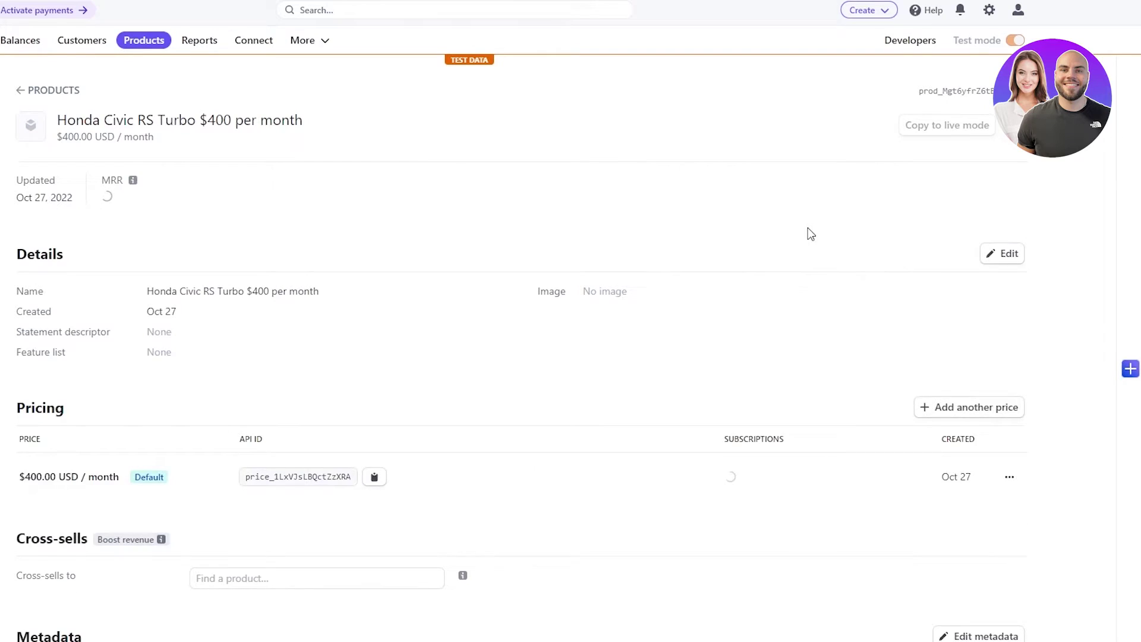
{"action": "scroll", "coordinate": [537, 411], "scroll_direction": "down", "scroll_amount": 3}
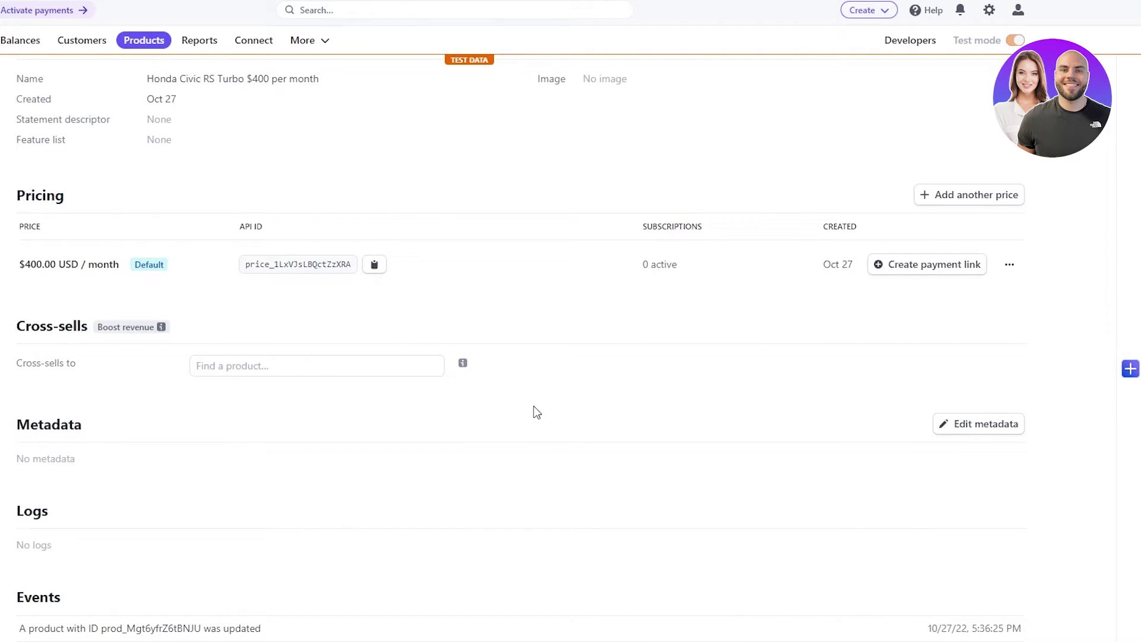
{"action": "scroll", "coordinate": [537, 412], "scroll_direction": "up", "scroll_amount": 3}
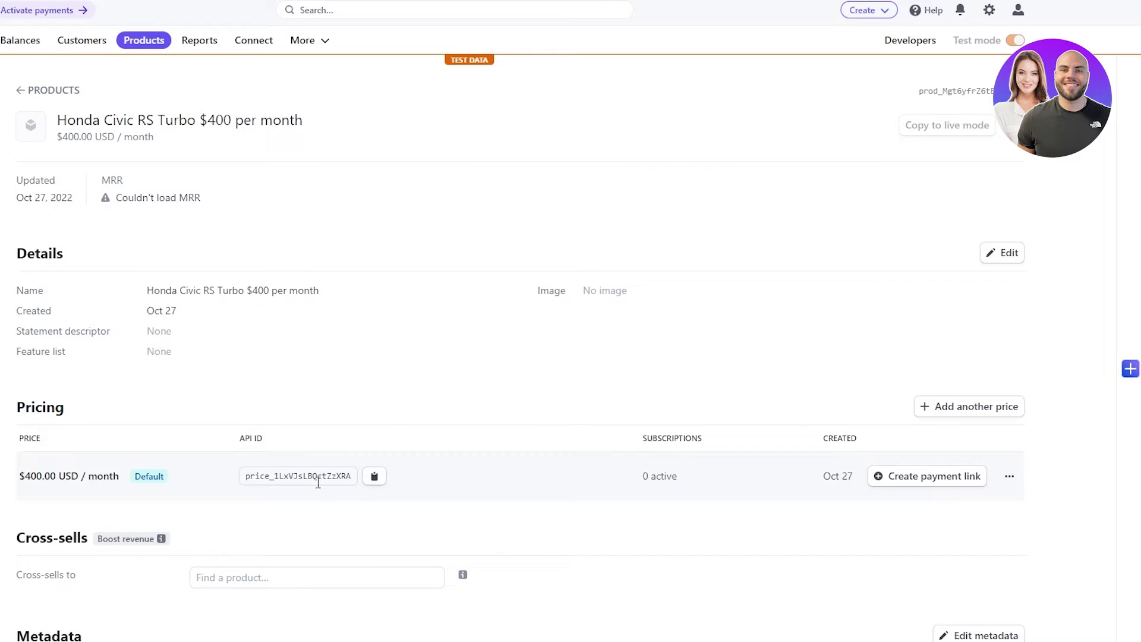
- Copy the price's API ID from the product page
{"action": "double_click", "coordinate": [262, 476]}
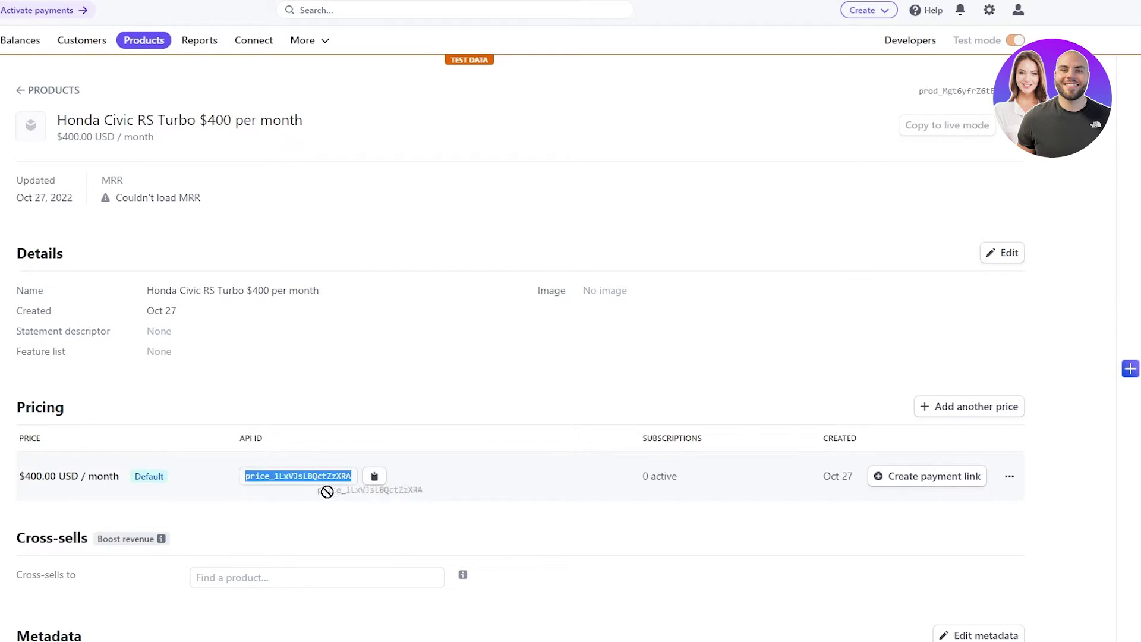
{"action": "left_click", "coordinate": [368, 476]}
{"action": "left_click", "coordinate": [633, 382]}
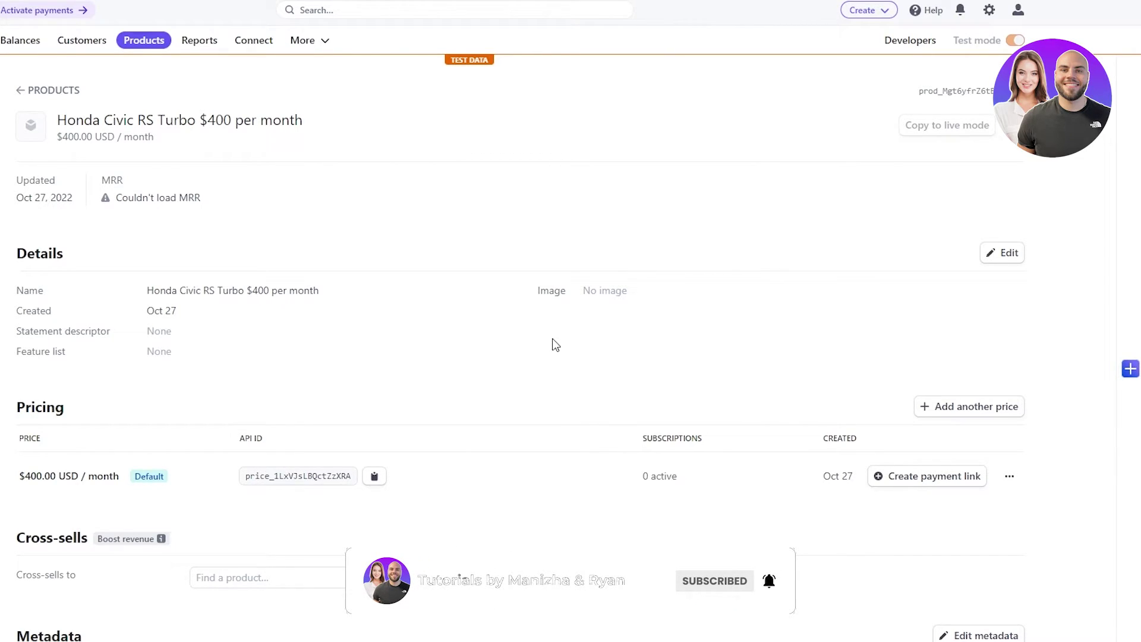
- Create a payment link for the price, naming the account 'Shoes and Ties'
{"action": "left_click", "coordinate": [939, 484]}
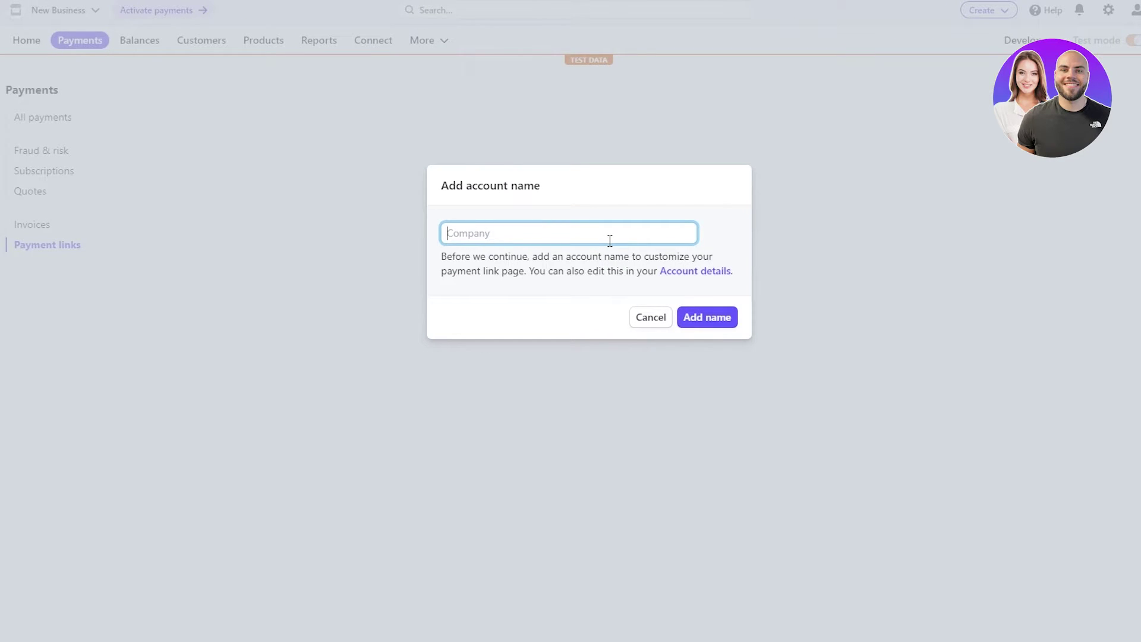
{"action": "type", "text": "Shoes and Ties"}
{"action": "left_click", "coordinate": [699, 319]}
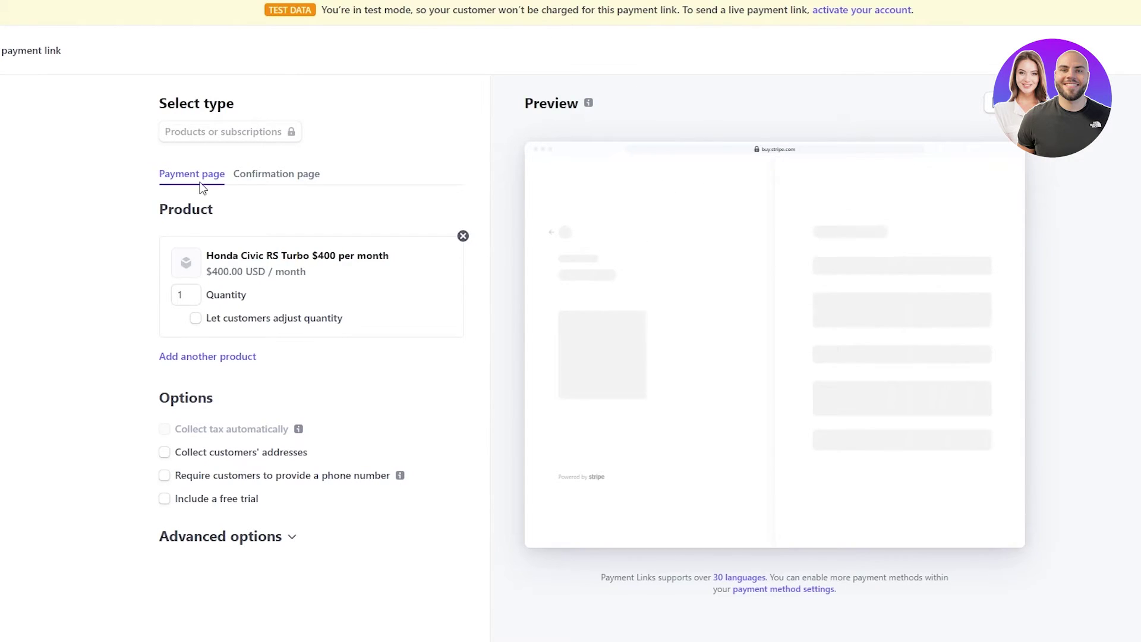
{"action": "mouse_move", "coordinate": [275, 117]}
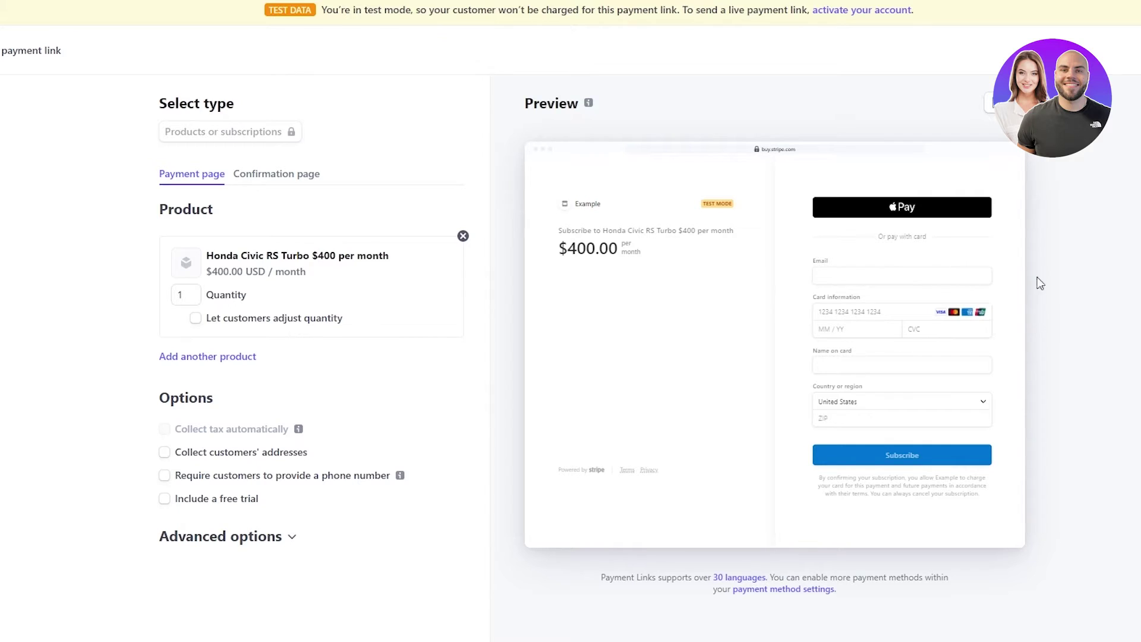
{"action": "left_click", "coordinate": [947, 279]}
{"action": "left_click_drag", "start_coordinate": [568, 248], "coordinate": [664, 292]}
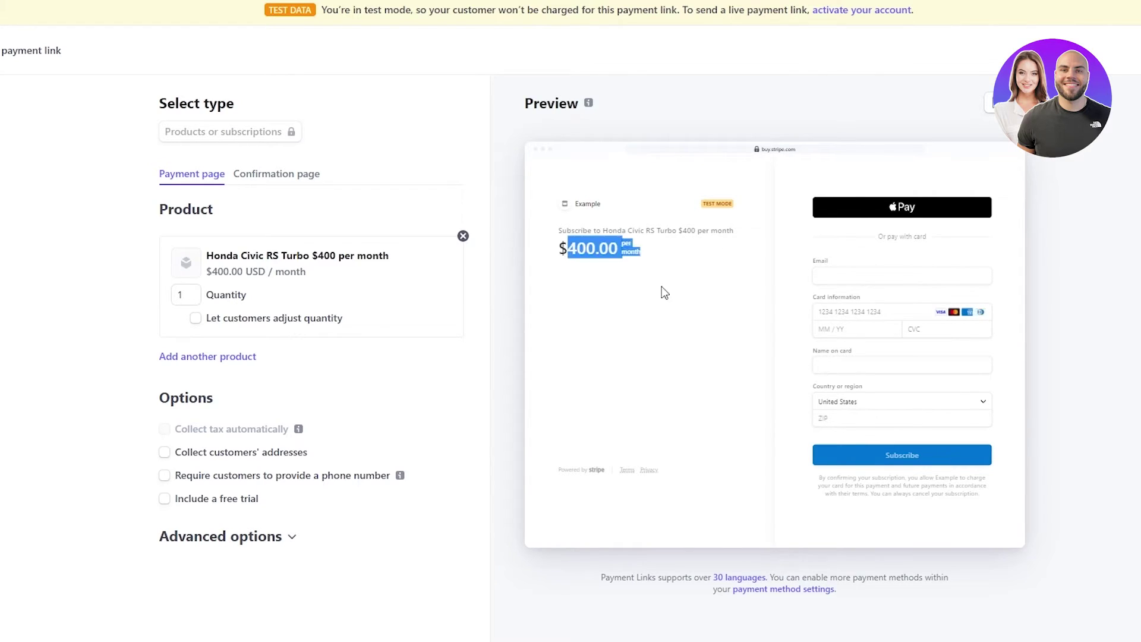
{"action": "left_click", "coordinate": [626, 337]}
{"action": "left_click", "coordinate": [850, 279]}
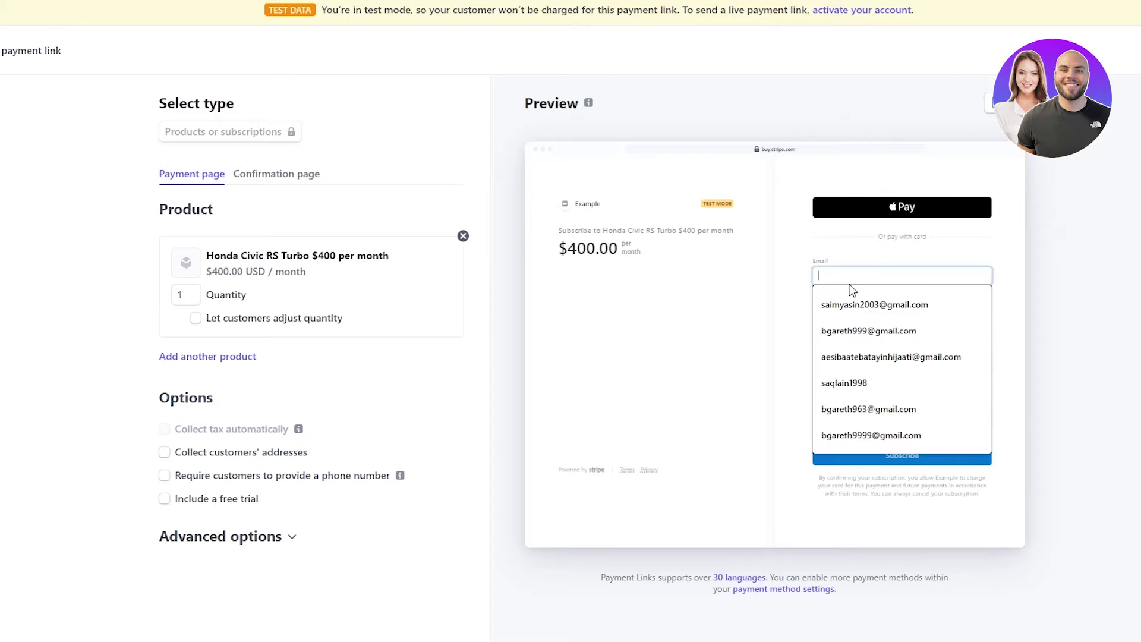
{"action": "left_click", "coordinate": [951, 251]}
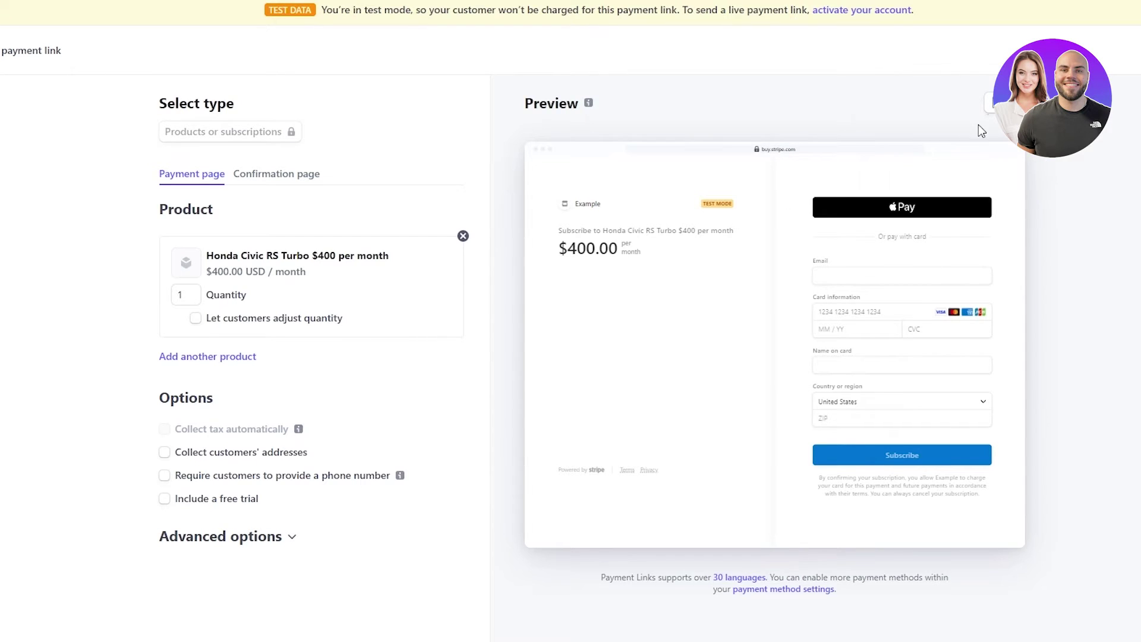
- Switch the checkout preview to mobile and try quantities of 3 and 10
{"action": "left_click", "coordinate": [996, 102]}
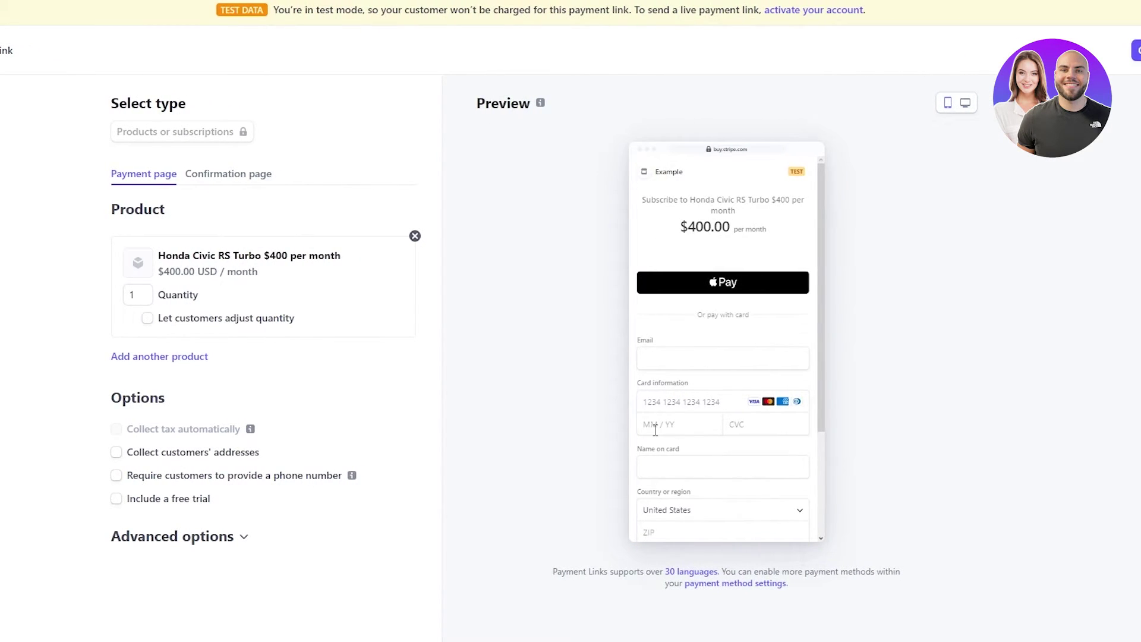
{"action": "scroll", "coordinate": [702, 430], "scroll_direction": "down", "scroll_amount": 3}
{"action": "scroll", "coordinate": [654, 429], "scroll_direction": "up", "scroll_amount": 3}
{"action": "left_click", "coordinate": [147, 296]}
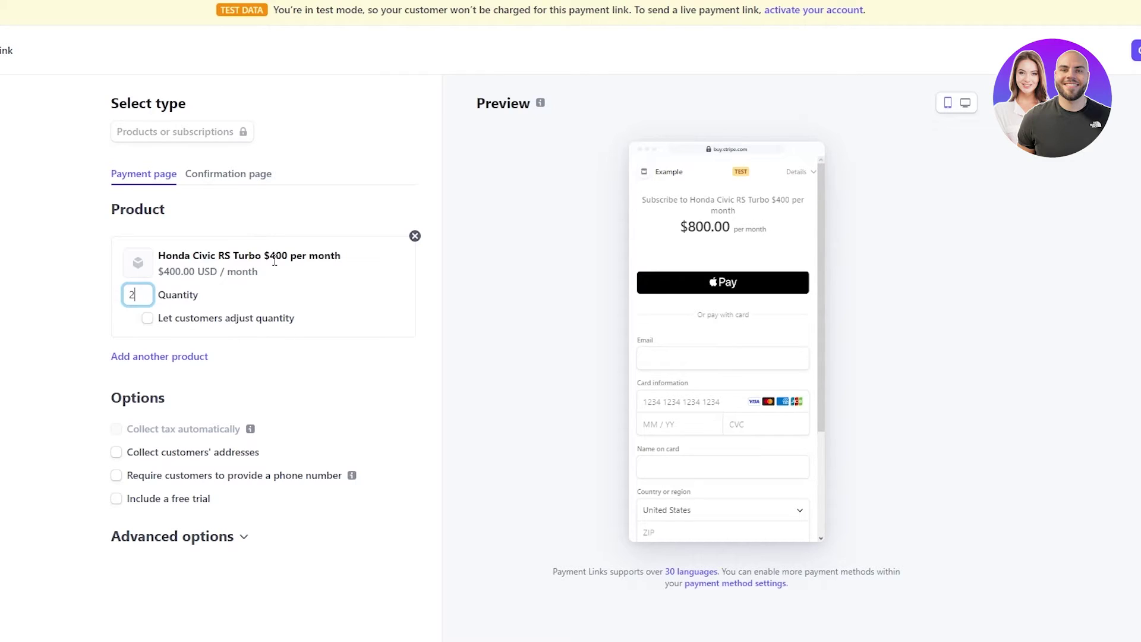
{"action": "key", "text": "BackSpace"}
{"action": "type", "text": "3"}
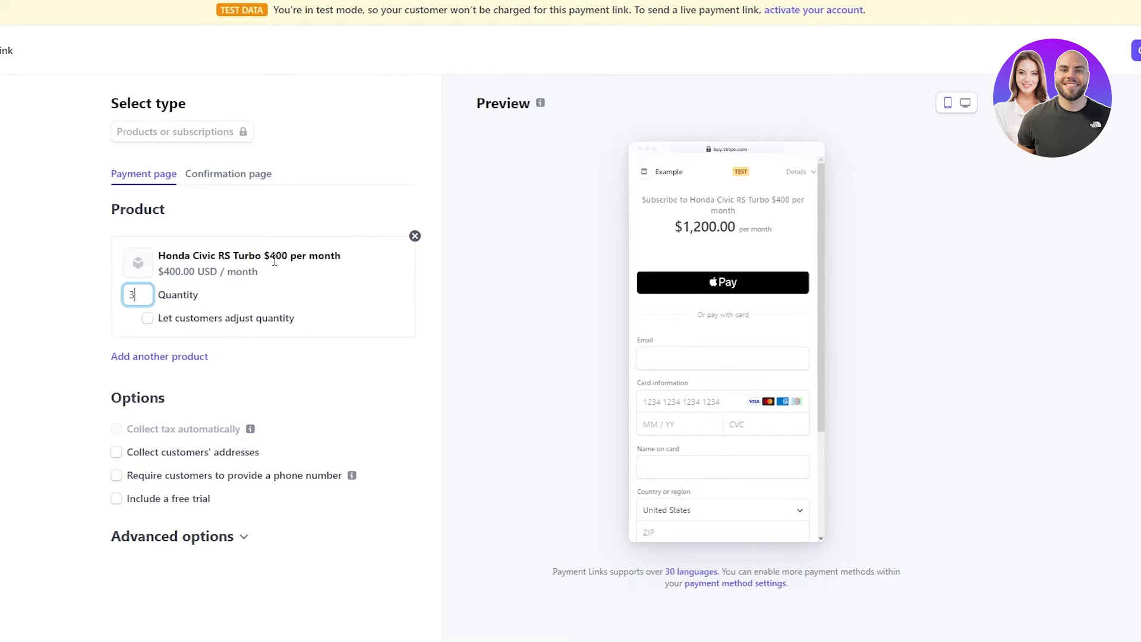
{"action": "key", "text": "BackSpace"}
{"action": "type", "text": "10"}
- Let customers adjust quantity, with default quantity 1 and minimum 1
{"action": "left_click", "coordinate": [235, 325]}
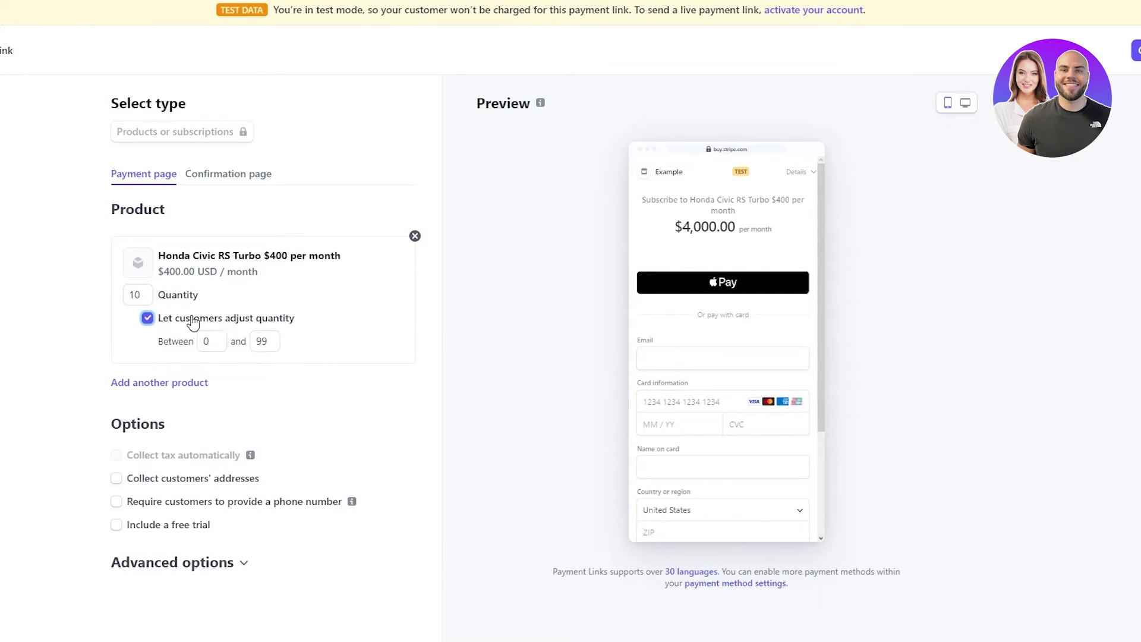
{"action": "key", "text": "shift+Tab"}
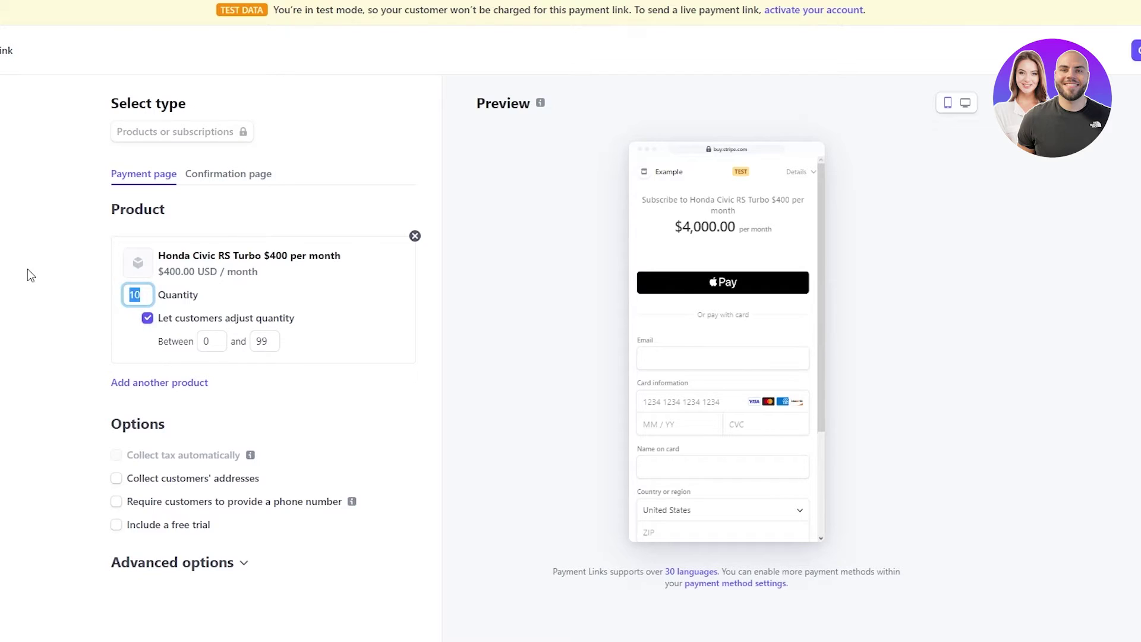
{"action": "type", "text": "1"}
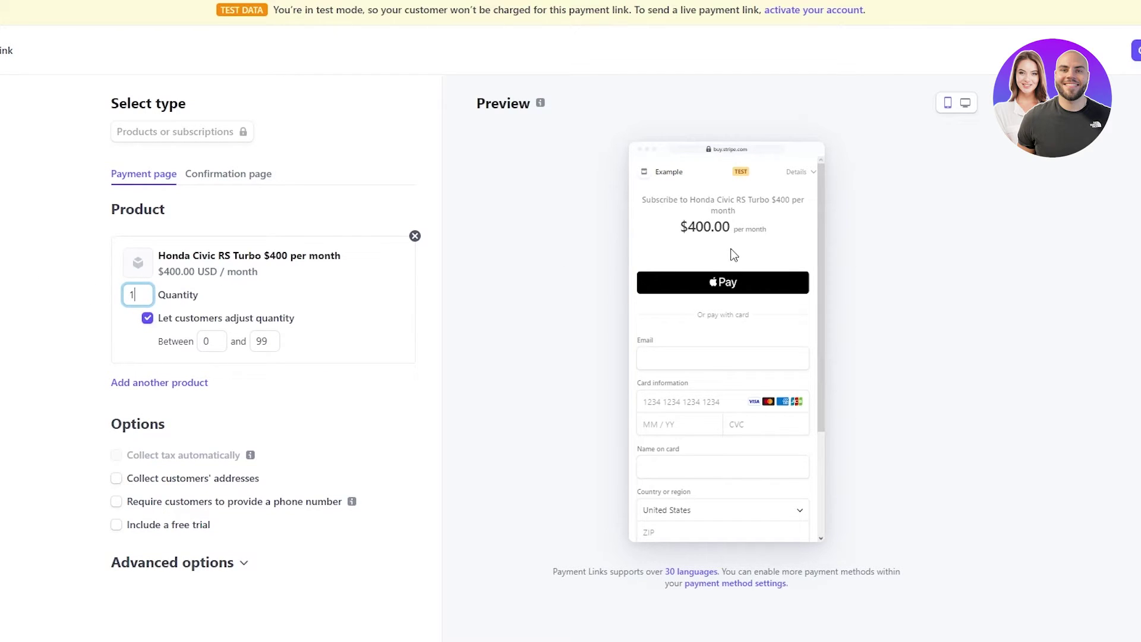
{"action": "scroll", "coordinate": [732, 249], "scroll_direction": "down", "scroll_amount": 2}
{"action": "scroll", "coordinate": [732, 250], "scroll_direction": "up", "scroll_amount": 2}
{"action": "left_click", "coordinate": [206, 345]}
{"action": "type", "text": "1"}
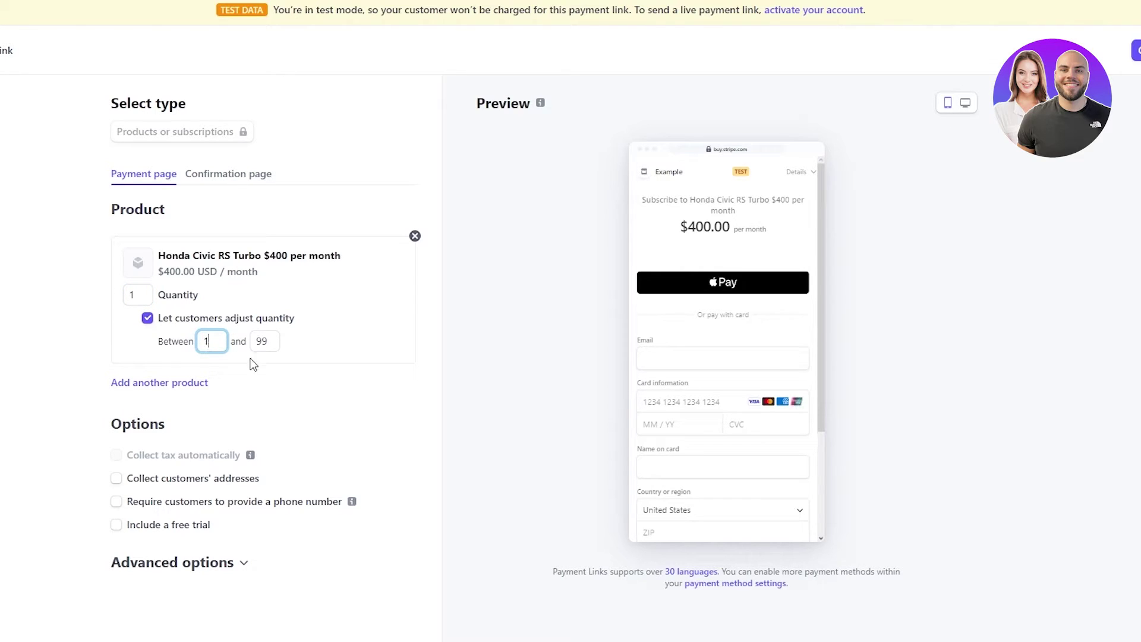
{"action": "left_click", "coordinate": [297, 379]}
- Collect both billing and shipping addresses at checkout
{"action": "left_click", "coordinate": [179, 383]}
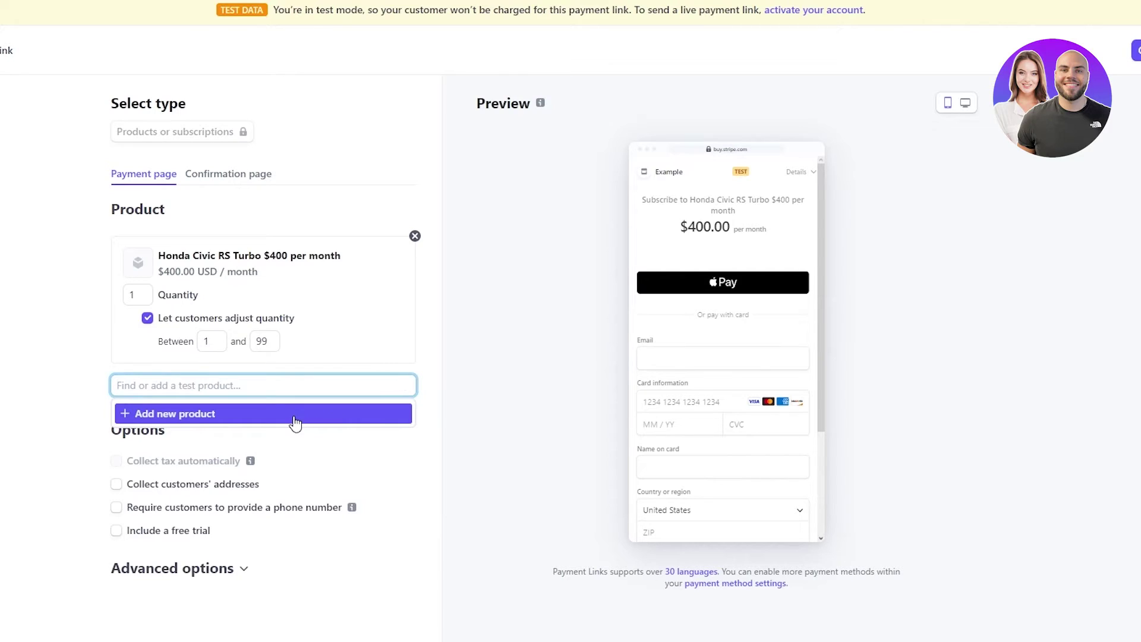
{"action": "left_click", "coordinate": [324, 472]}
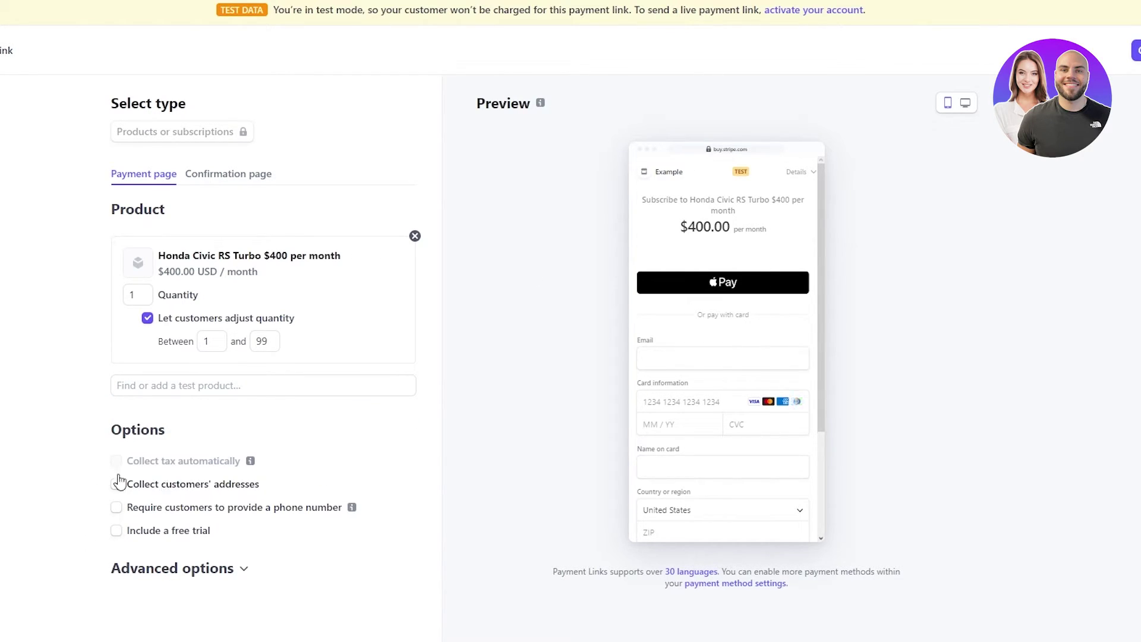
{"action": "left_click", "coordinate": [172, 487]}
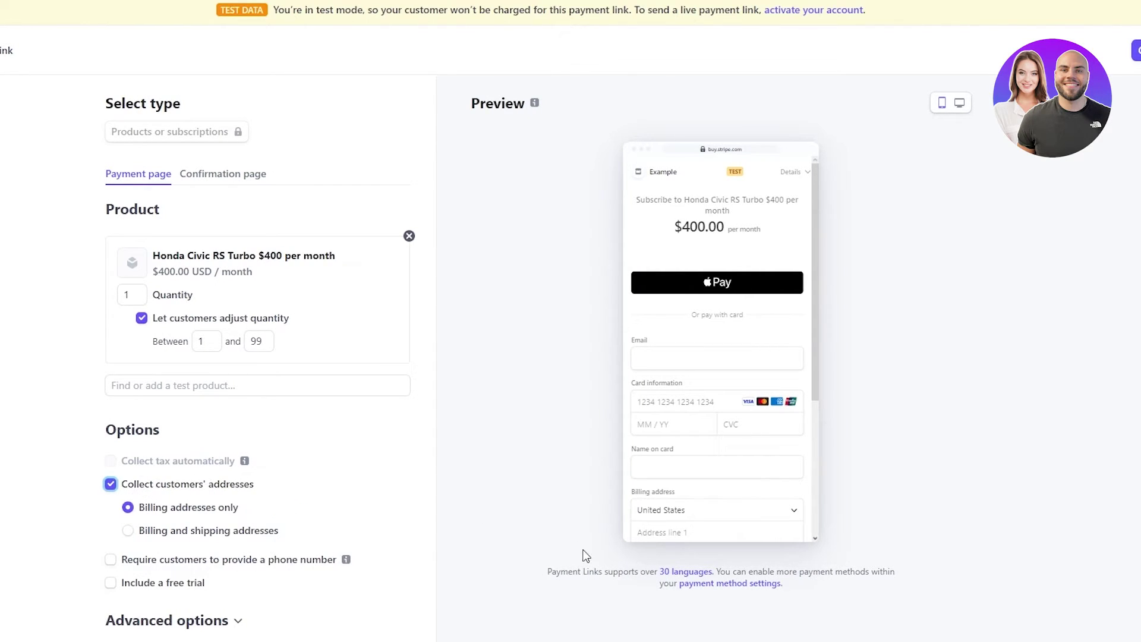
{"action": "scroll", "coordinate": [804, 461], "scroll_direction": "down", "scroll_amount": 3}
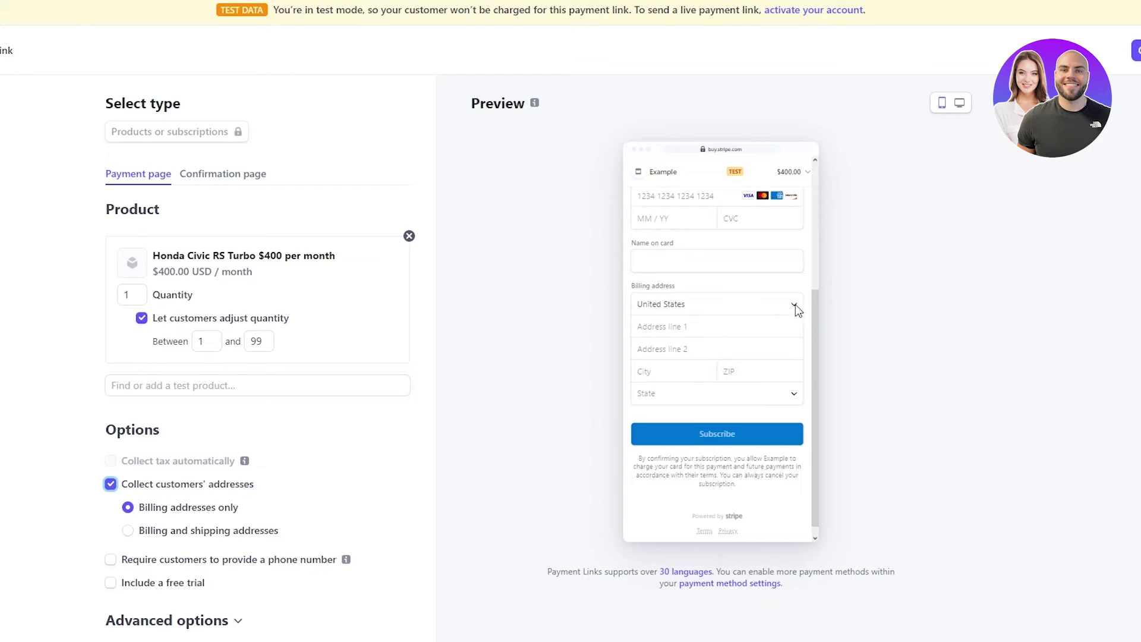
{"action": "scroll", "coordinate": [277, 459], "scroll_direction": "down", "scroll_amount": 1}
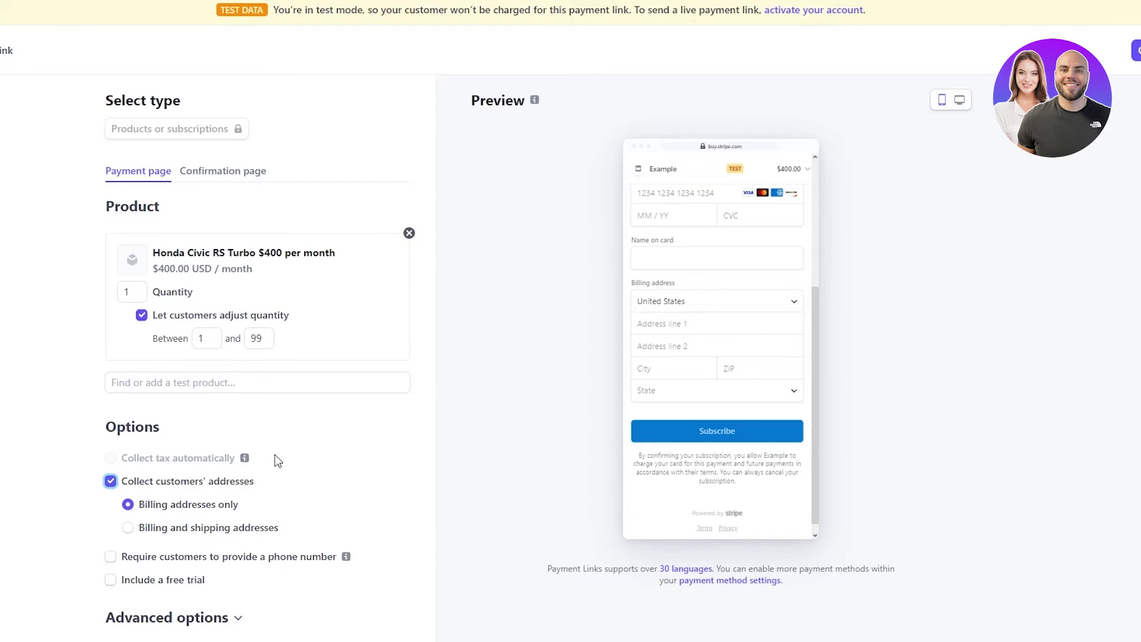
{"action": "left_click", "coordinate": [124, 533]}
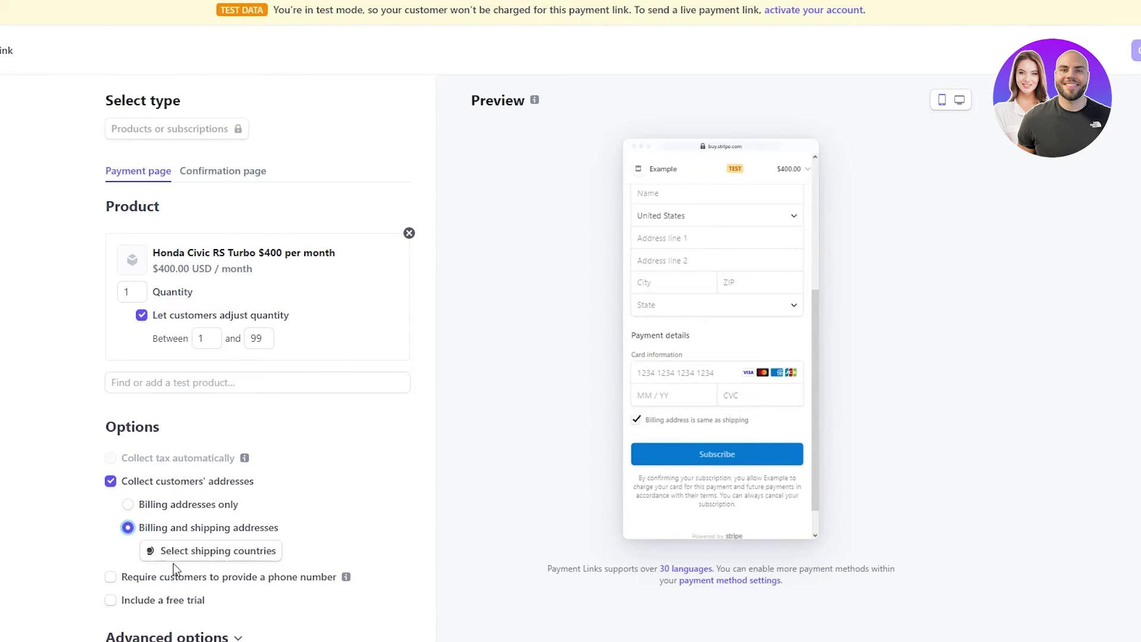
- Require customers' phone numbers and include a 30-day free trial
{"action": "left_click", "coordinate": [111, 596]}
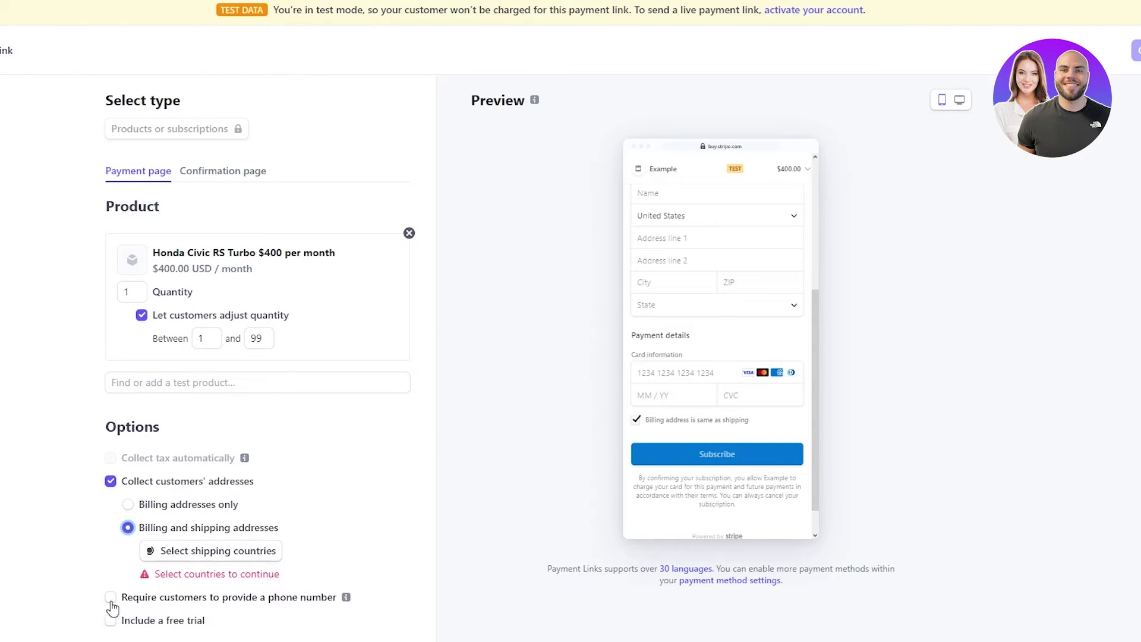
{"action": "scroll", "coordinate": [353, 479], "scroll_direction": "down", "scroll_amount": 1}
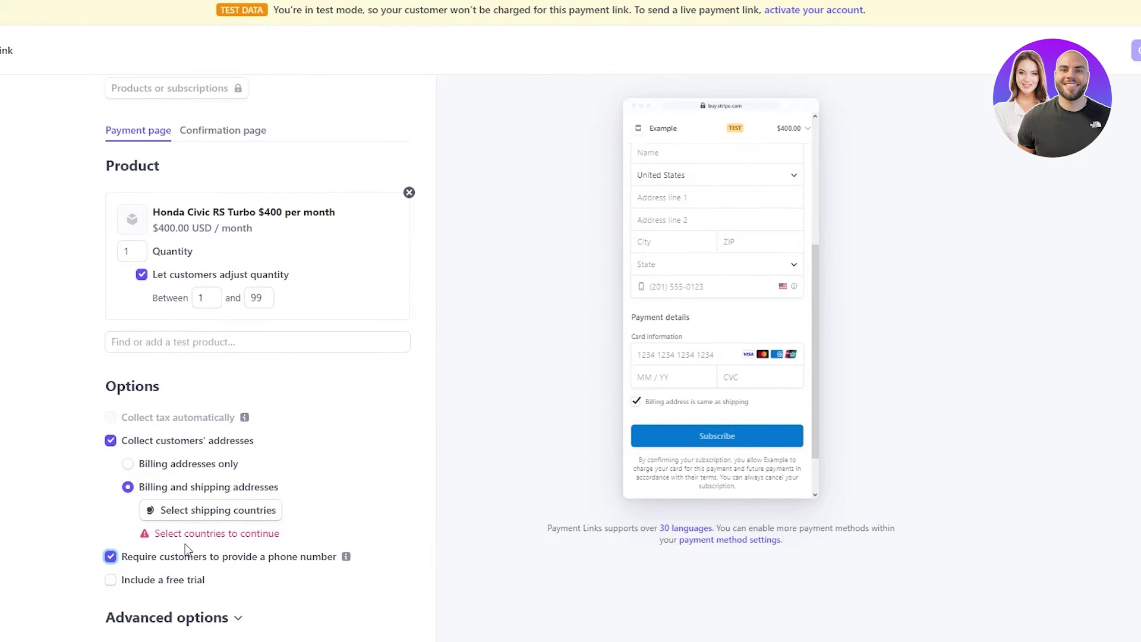
{"action": "left_click", "coordinate": [111, 580]}
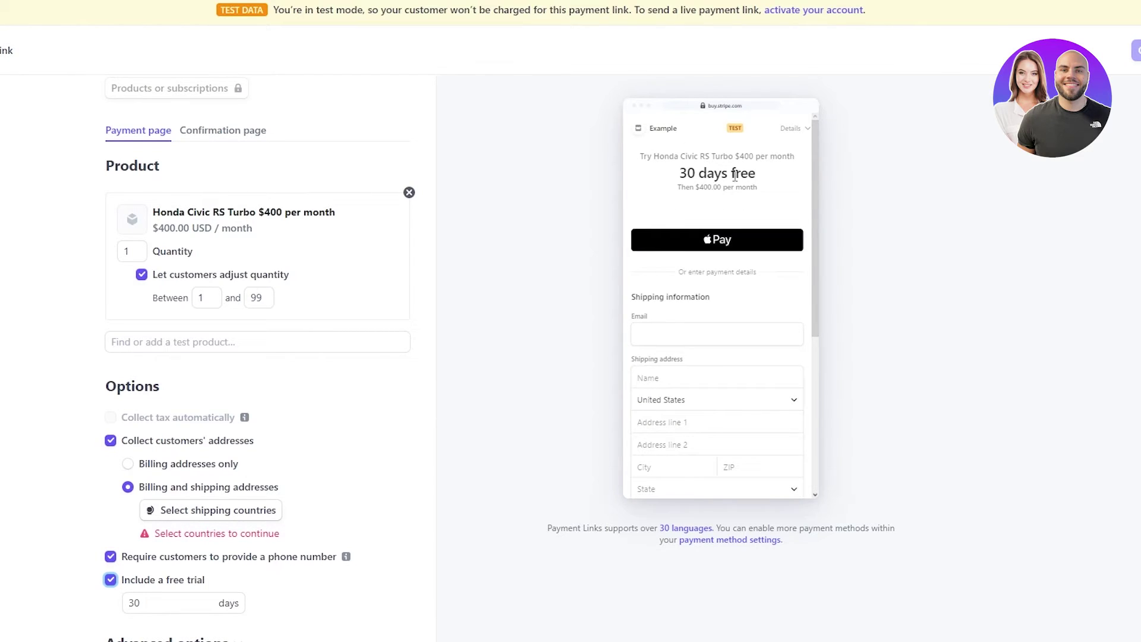
{"action": "left_click", "coordinate": [215, 602]}
{"action": "scroll", "coordinate": [387, 497], "scroll_direction": "down", "scroll_amount": 1}
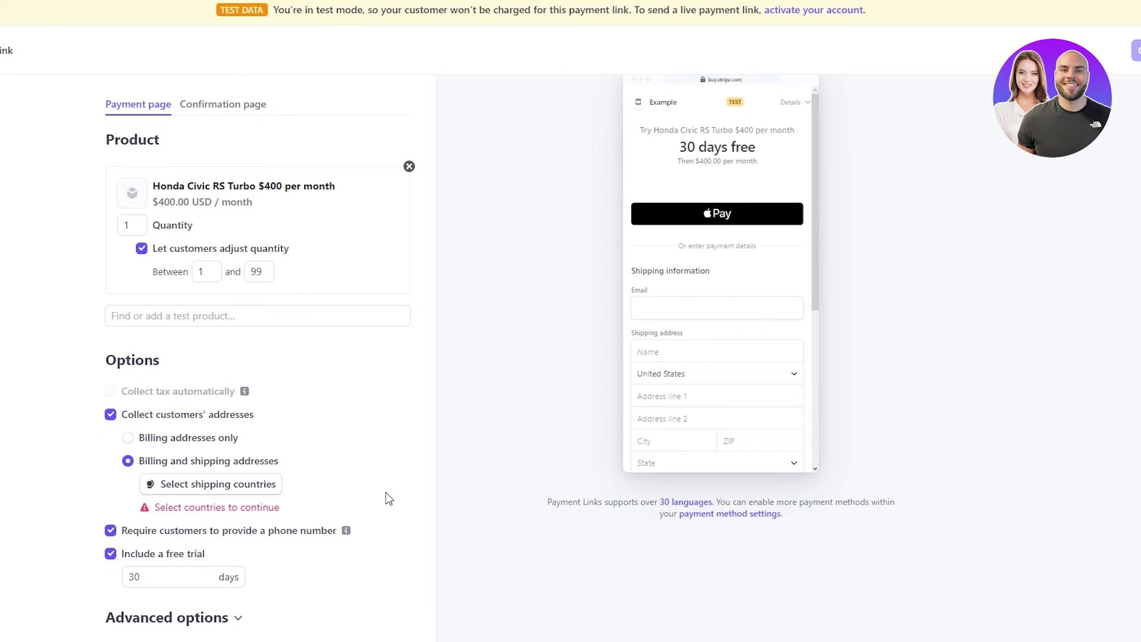
- Look over the Advanced options, then exit the payment link editor to the Honda Civic product
{"action": "left_click", "coordinate": [229, 619]}
{"action": "scroll", "coordinate": [390, 522], "scroll_direction": "down", "scroll_amount": 3}
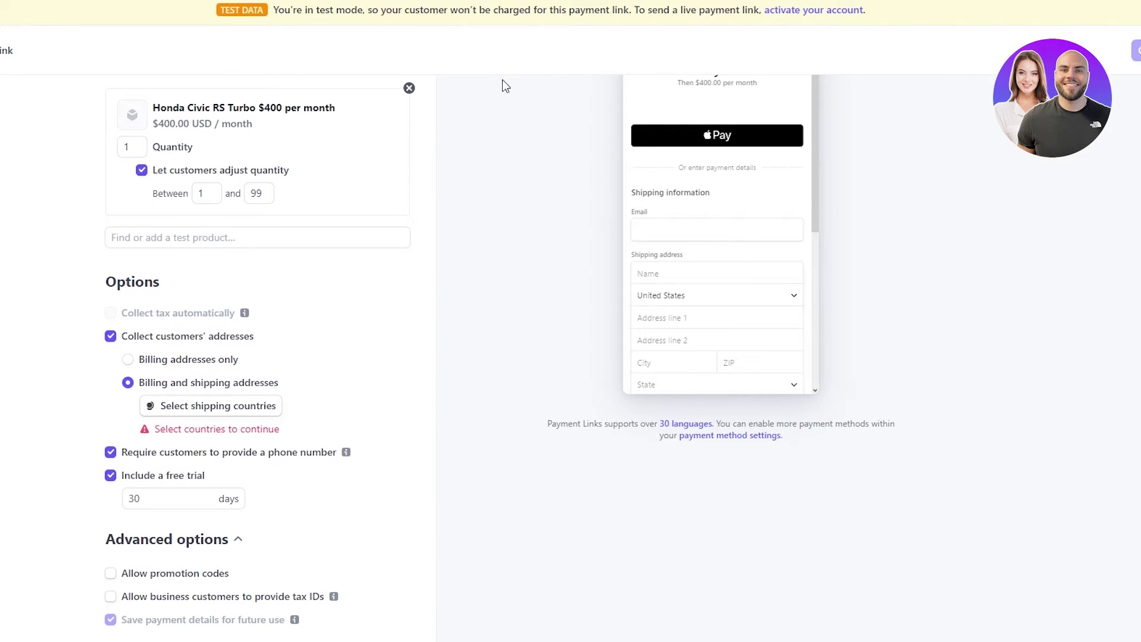
{"action": "scroll", "coordinate": [469, 326], "scroll_direction": "up", "scroll_amount": 3}
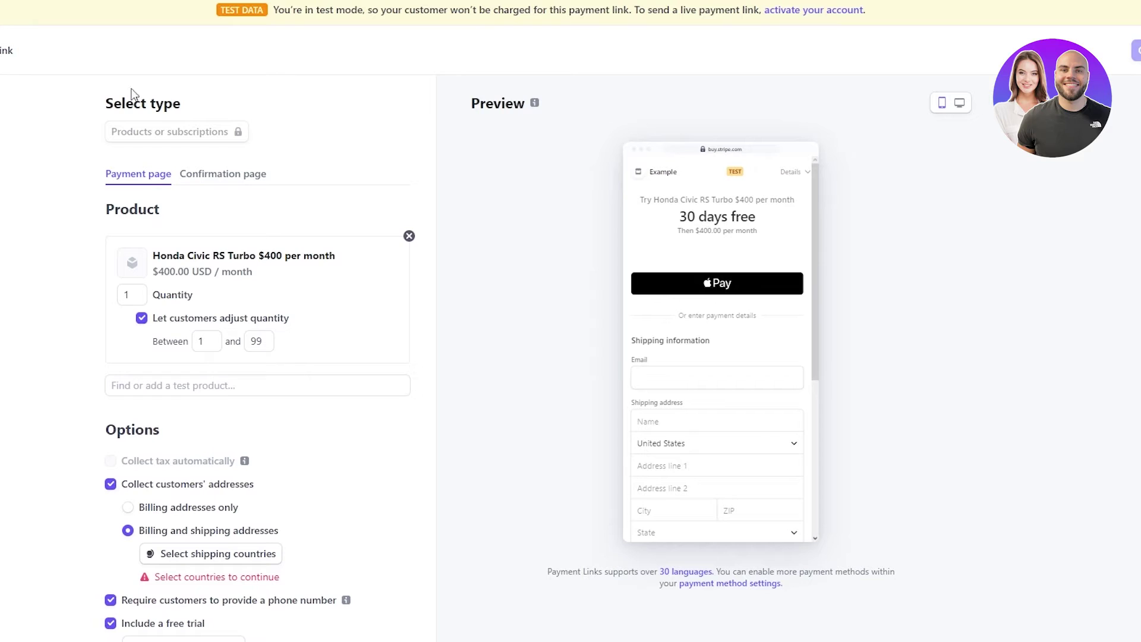
{"action": "key", "text": "Escape"}
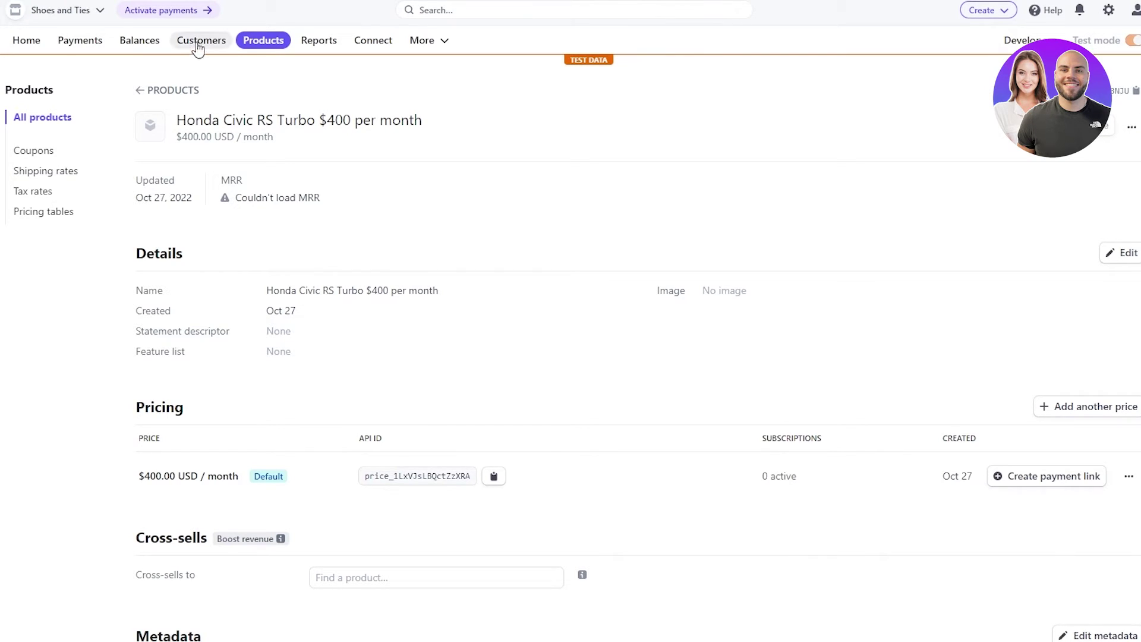
- Go to the Customers page, which shows no test customers yet
{"action": "left_click", "coordinate": [199, 40]}
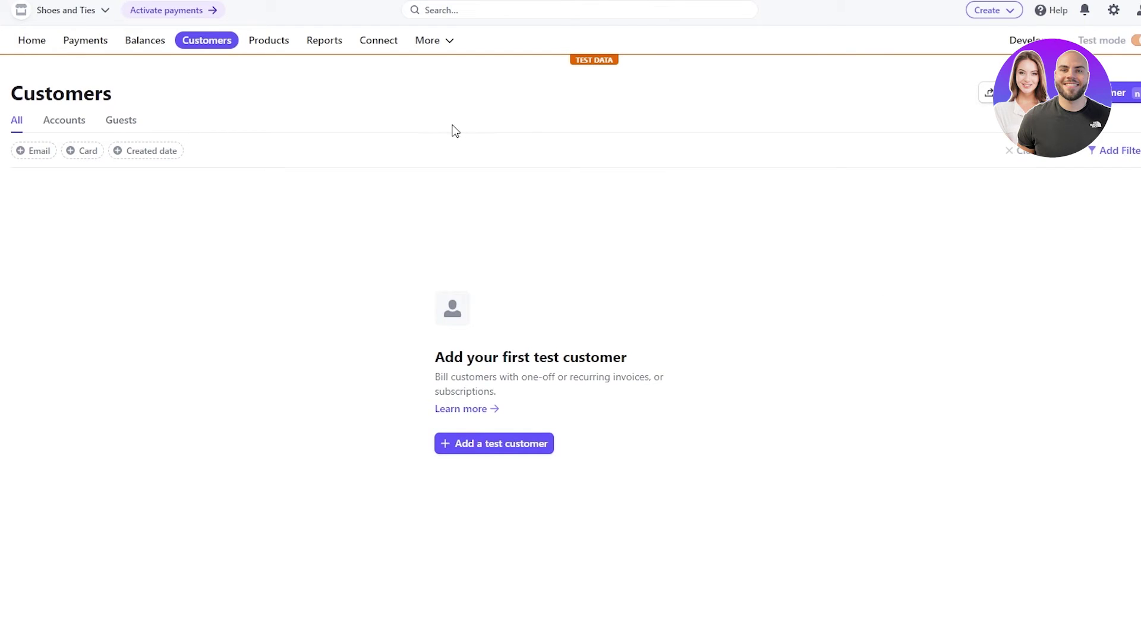
- Review the USD balance figures on Balances, then view the Top-ups list
{"action": "left_click", "coordinate": [140, 43]}
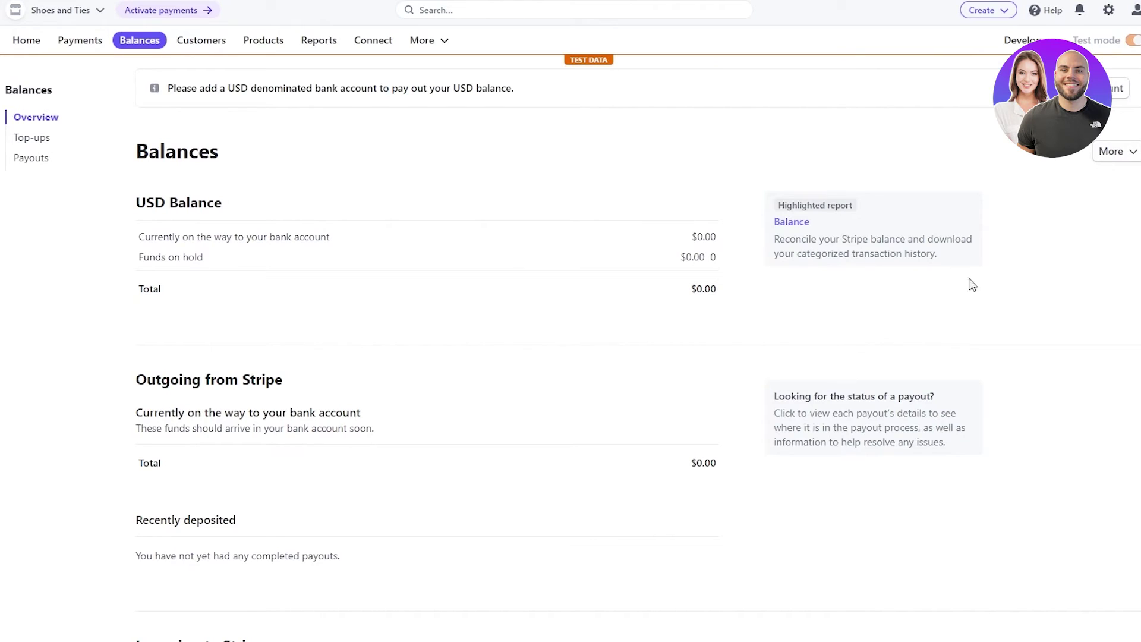
{"action": "left_click_drag", "start_coordinate": [178, 203], "coordinate": [820, 396]}
{"action": "left_click", "coordinate": [675, 196]}
{"action": "left_click", "coordinate": [33, 139]}
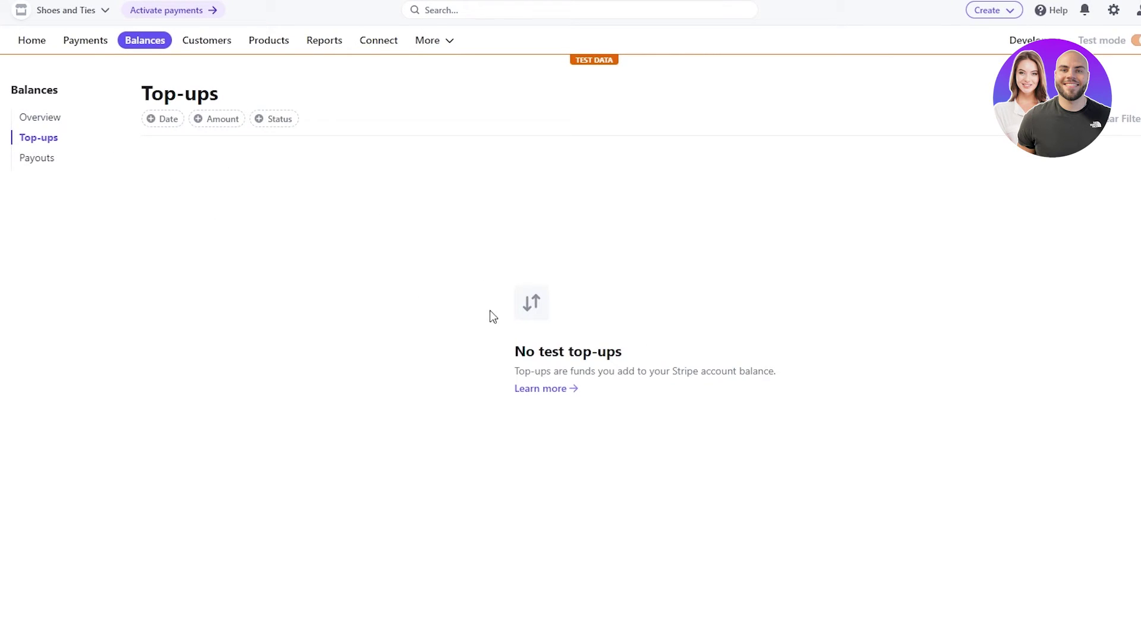
- Go to the empty Payments page and open the 'Shoes and Ties' account list
{"action": "left_click", "coordinate": [95, 51]}
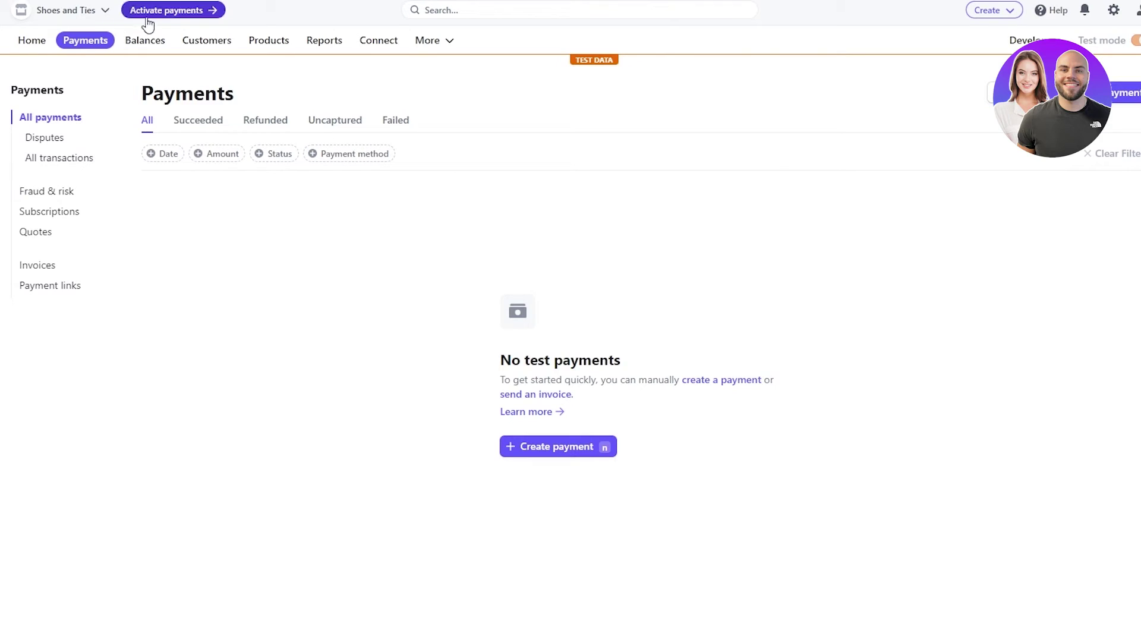
{"action": "left_click", "coordinate": [145, 40]}
{"action": "left_click", "coordinate": [111, 40]}
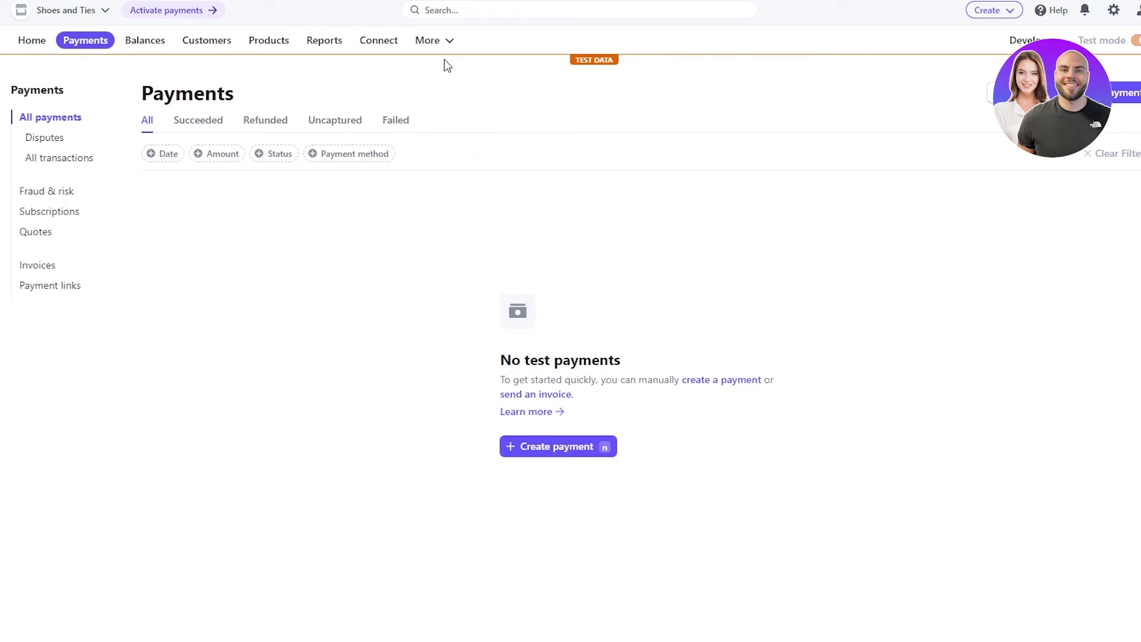
{"action": "left_click", "coordinate": [75, 12]}
{"action": "left_click", "coordinate": [246, 67]}
{"action": "left_click", "coordinate": [70, 12]}
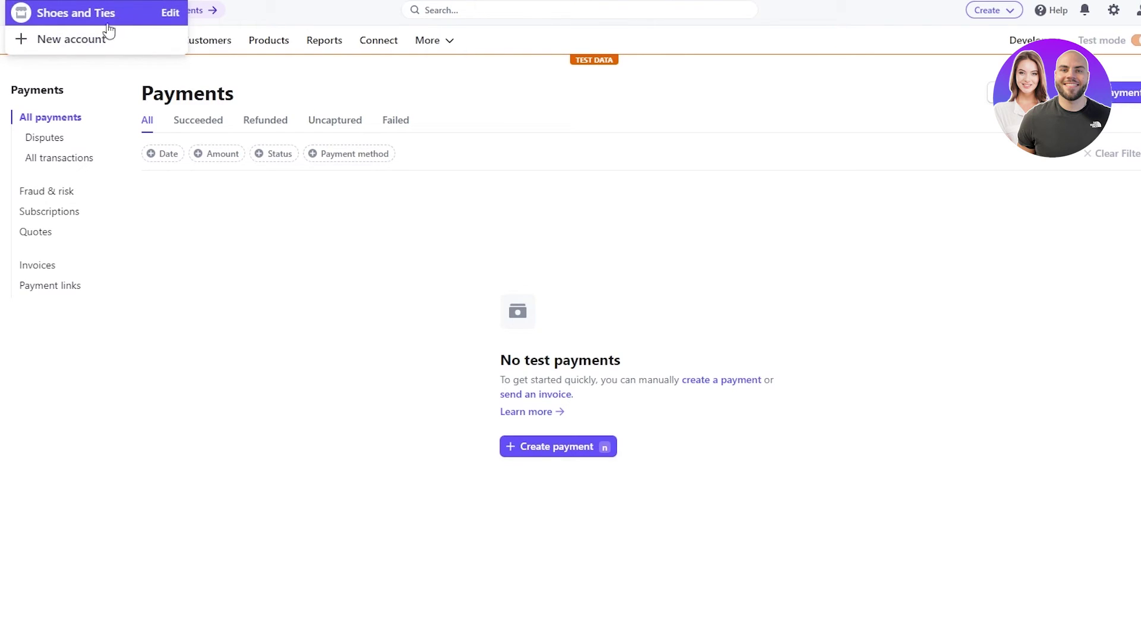
- Keep business location United States and business type Individual, and continue activation
{"action": "left_click", "coordinate": [232, 72]}
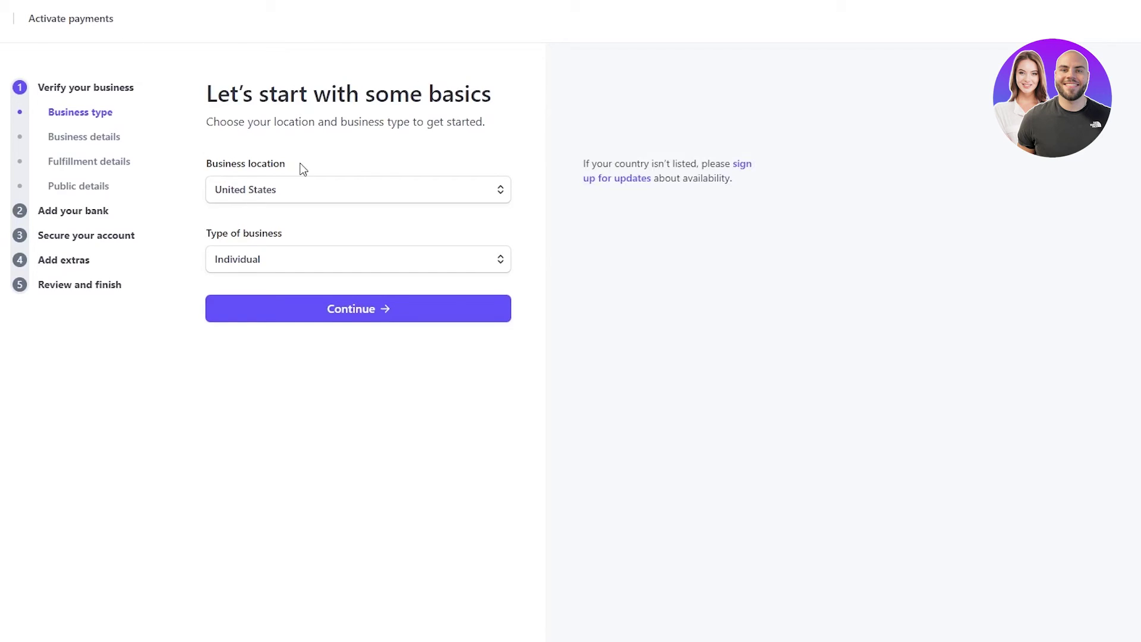
{"action": "left_click", "coordinate": [400, 190]}
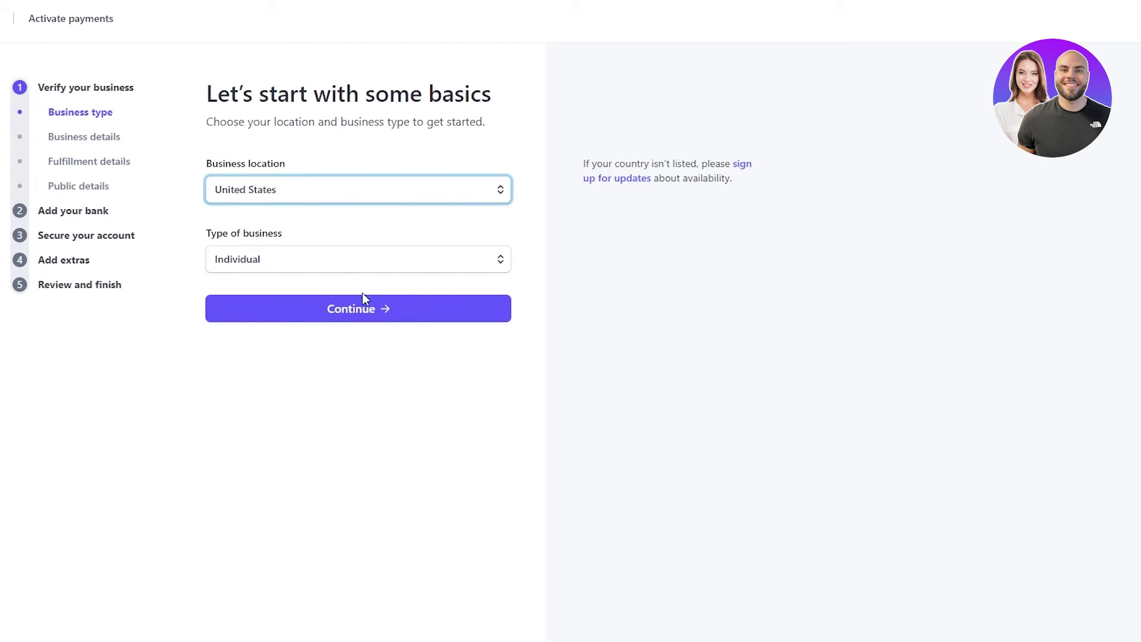
{"action": "left_click", "coordinate": [434, 262]}
{"action": "left_click", "coordinate": [386, 277]}
{"action": "left_click", "coordinate": [337, 309]}
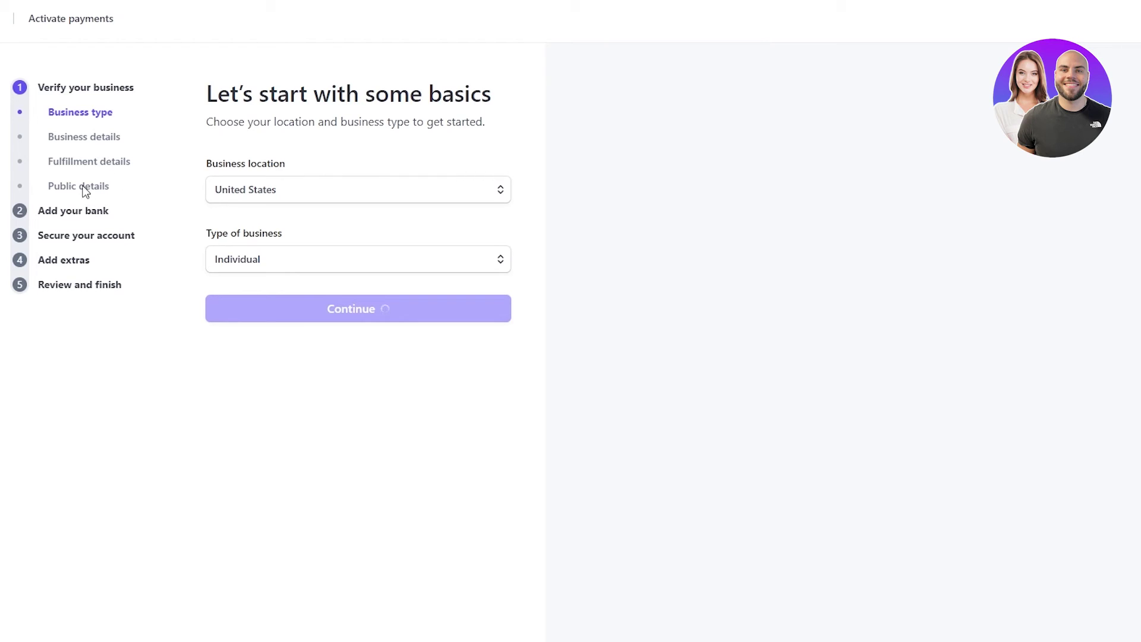
- Scroll through the 'Verify your personal details' form without filling in any fields
{"action": "scroll", "coordinate": [300, 298], "scroll_direction": "down", "scroll_amount": 3}
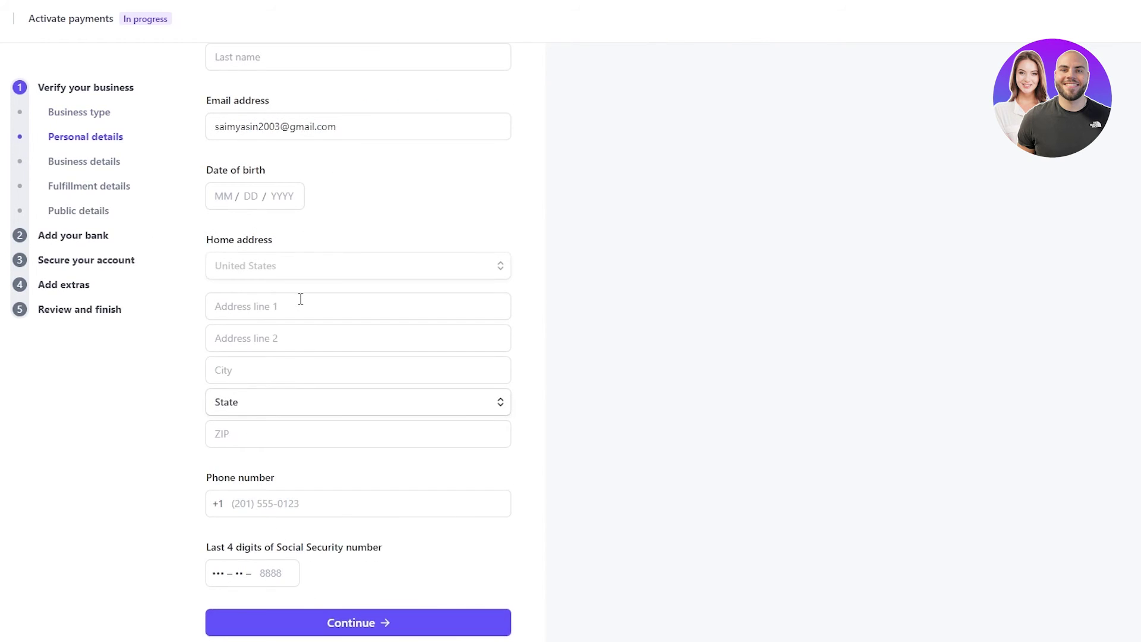
{"action": "scroll", "coordinate": [301, 298], "scroll_direction": "up", "scroll_amount": 3}
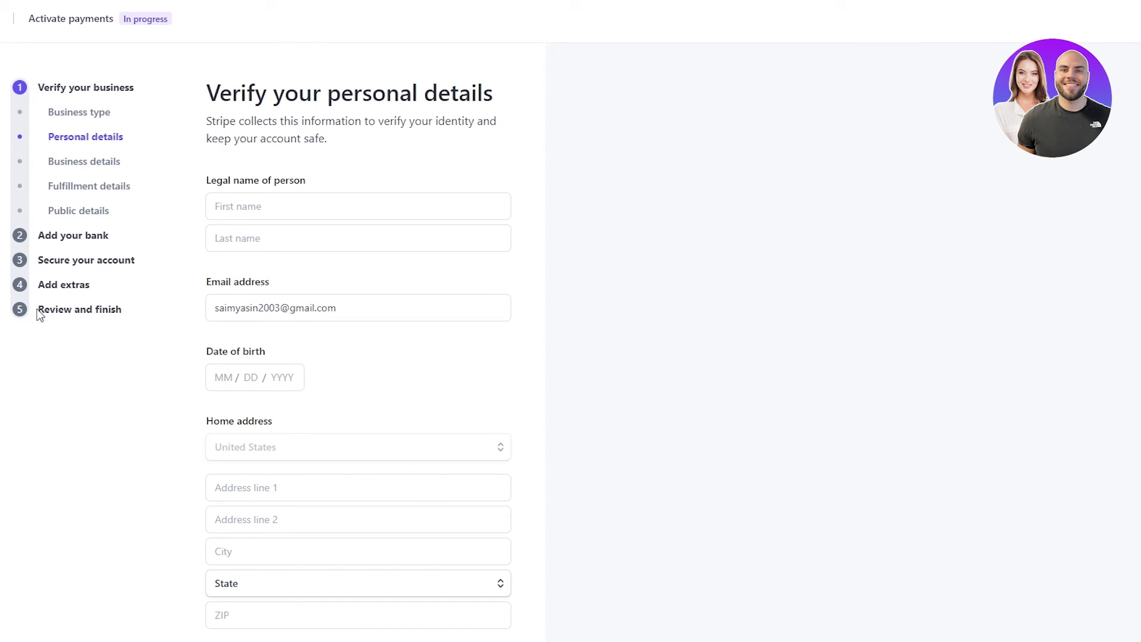
{"action": "scroll", "coordinate": [408, 363], "scroll_direction": "down", "scroll_amount": 3}
{"action": "scroll", "coordinate": [409, 362], "scroll_direction": "up", "scroll_amount": 3}
{"action": "scroll", "coordinate": [409, 363], "scroll_direction": "down", "scroll_amount": 3}
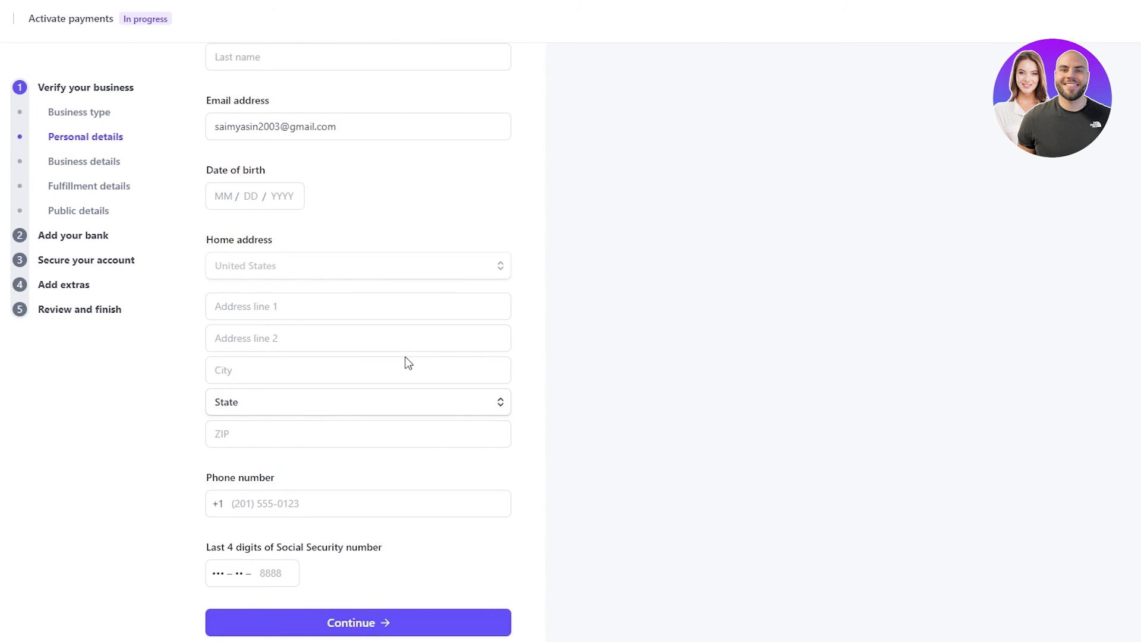
{"action": "scroll", "coordinate": [409, 362], "scroll_direction": "up", "scroll_amount": 3}
{"action": "scroll", "coordinate": [260, 334], "scroll_direction": "down", "scroll_amount": 3}
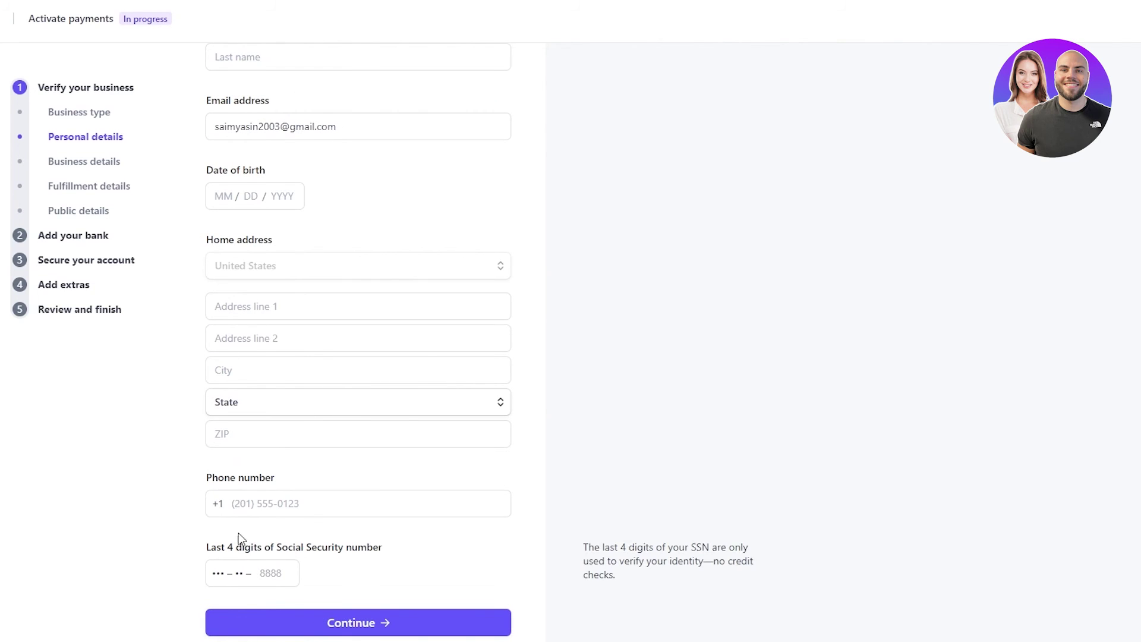
{"action": "scroll", "coordinate": [229, 573], "scroll_direction": "up", "scroll_amount": 3}
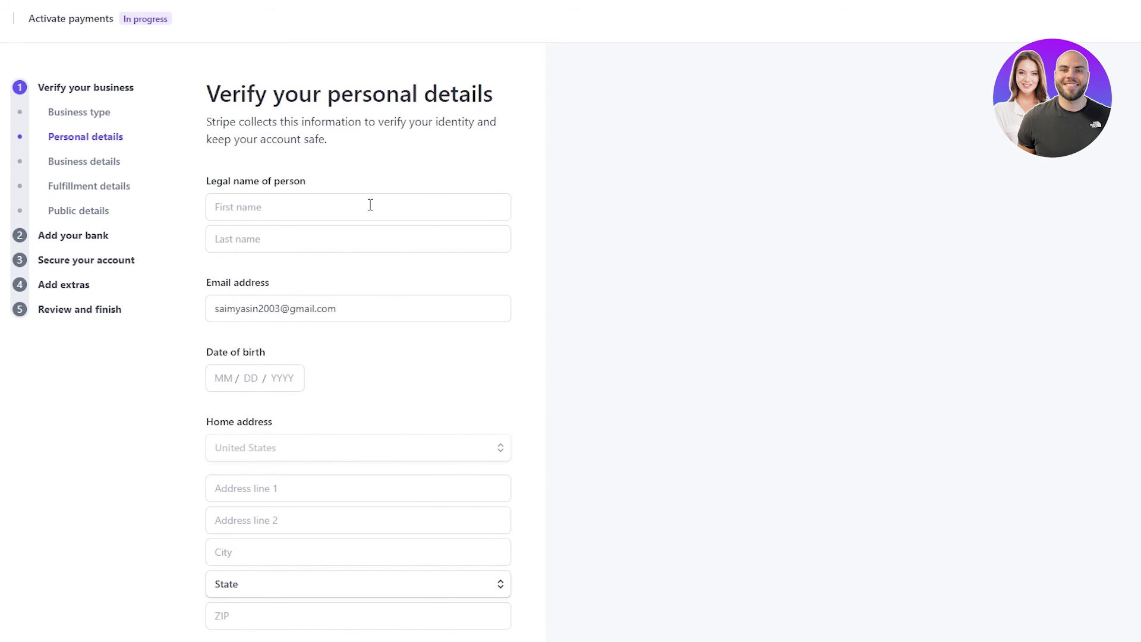
{"action": "scroll", "coordinate": [370, 204], "scroll_direction": "down", "scroll_amount": 3}
{"action": "scroll", "coordinate": [370, 204], "scroll_direction": "up", "scroll_amount": 1}
{"action": "scroll", "coordinate": [369, 209], "scroll_direction": "down", "scroll_amount": 1}
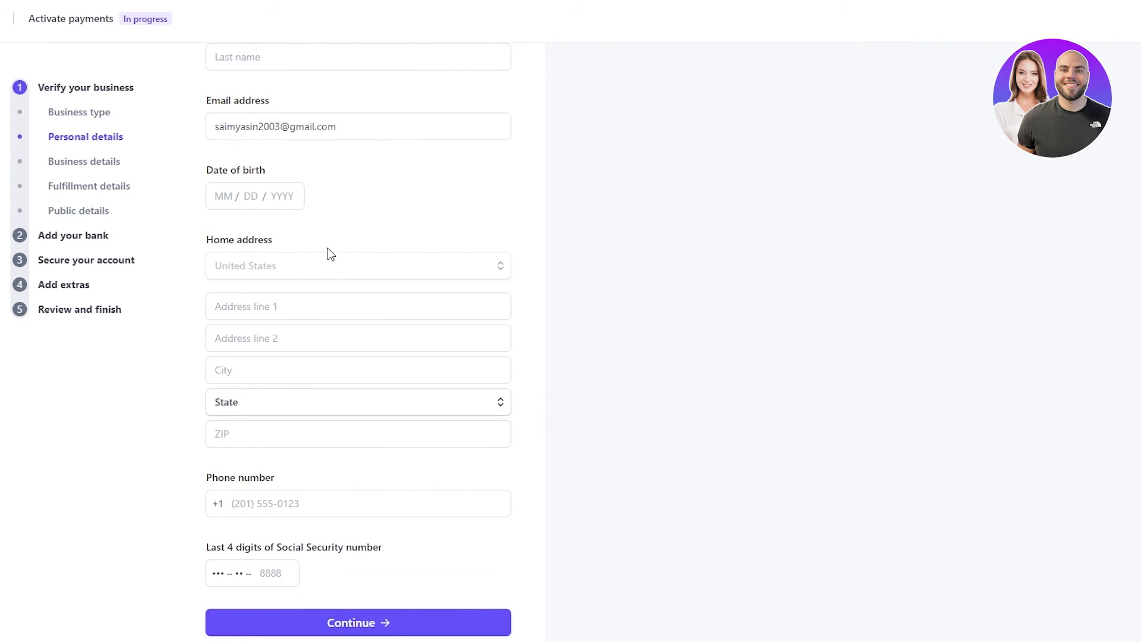
{"action": "mouse_move", "coordinate": [279, 535]}
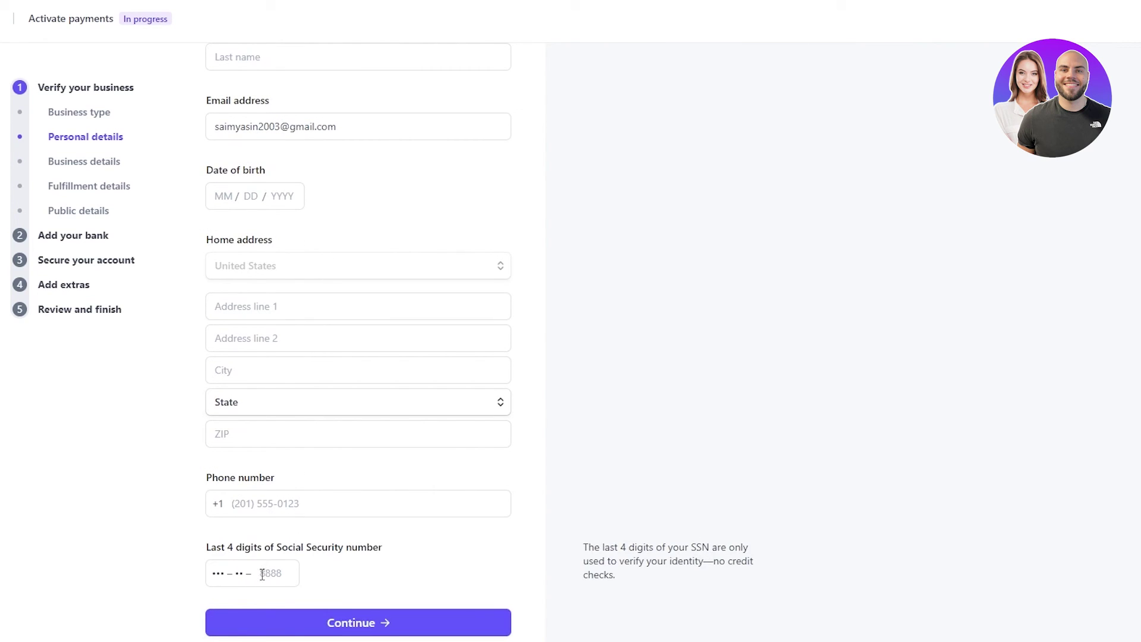
{"action": "scroll", "coordinate": [401, 521], "scroll_direction": "up", "scroll_amount": 3}
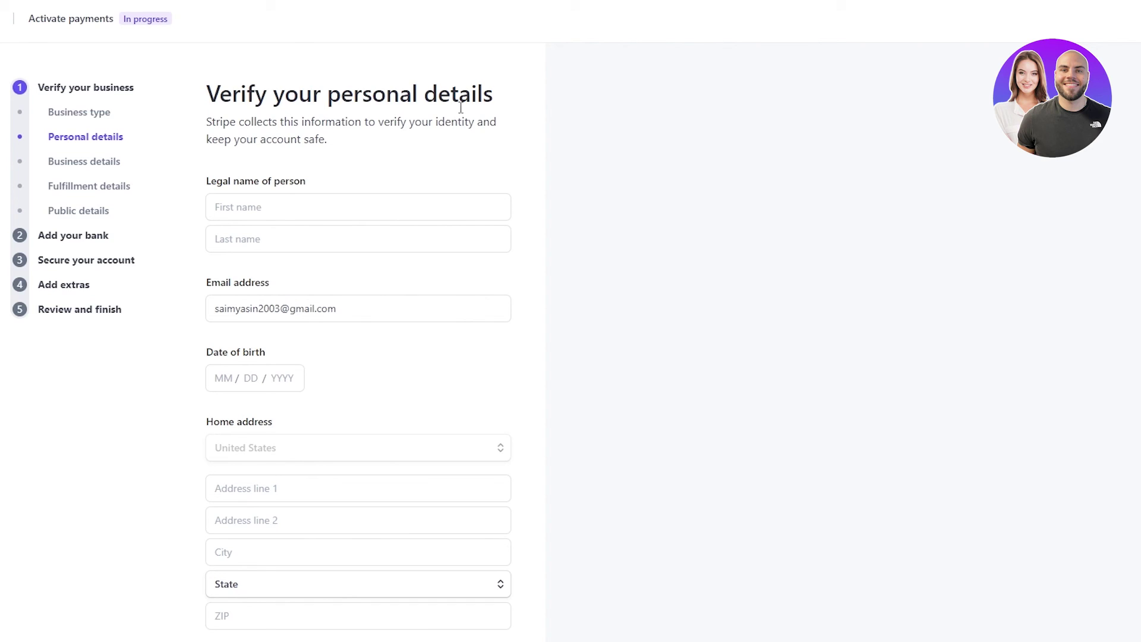
{"action": "key", "text": "Tab"}
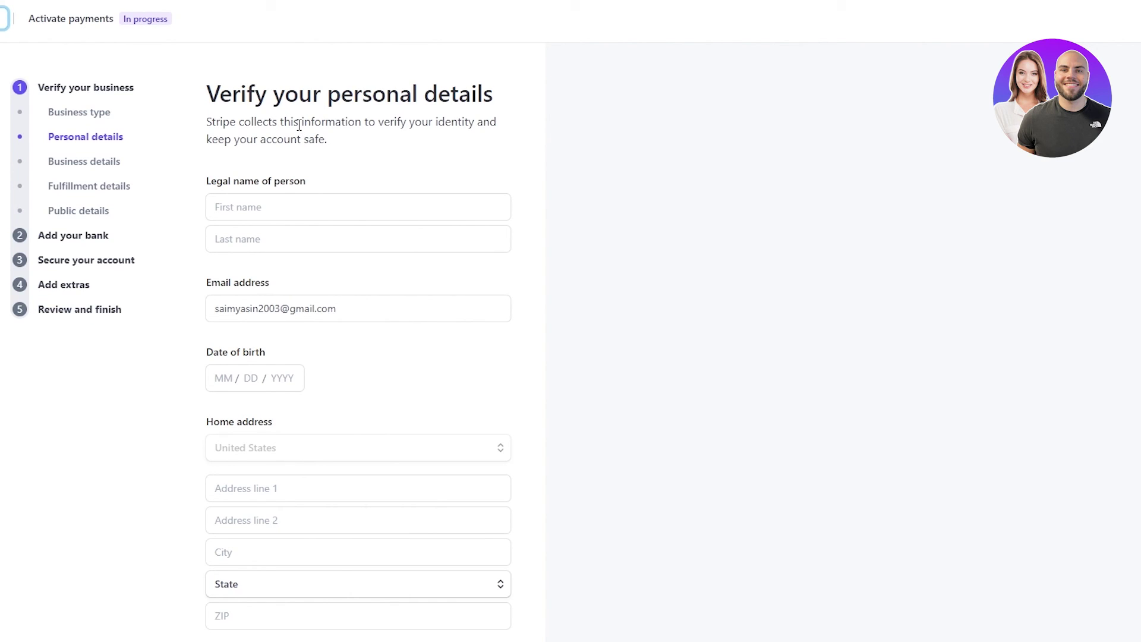